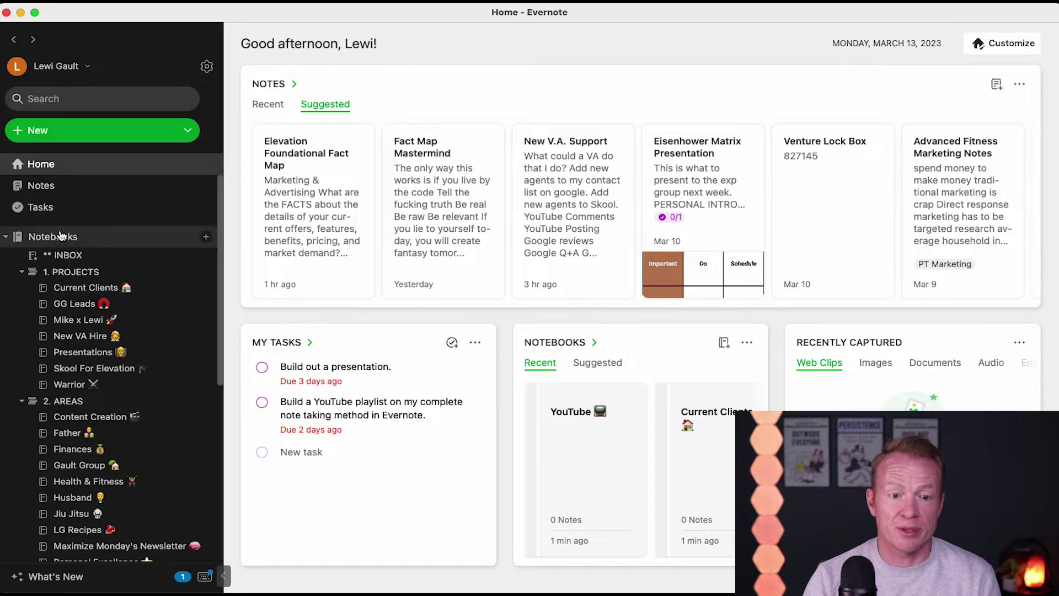
# Open the INBOX notebook and read through the Tony Robbins Zingers quotes note
pyautogui.click(80, 256)
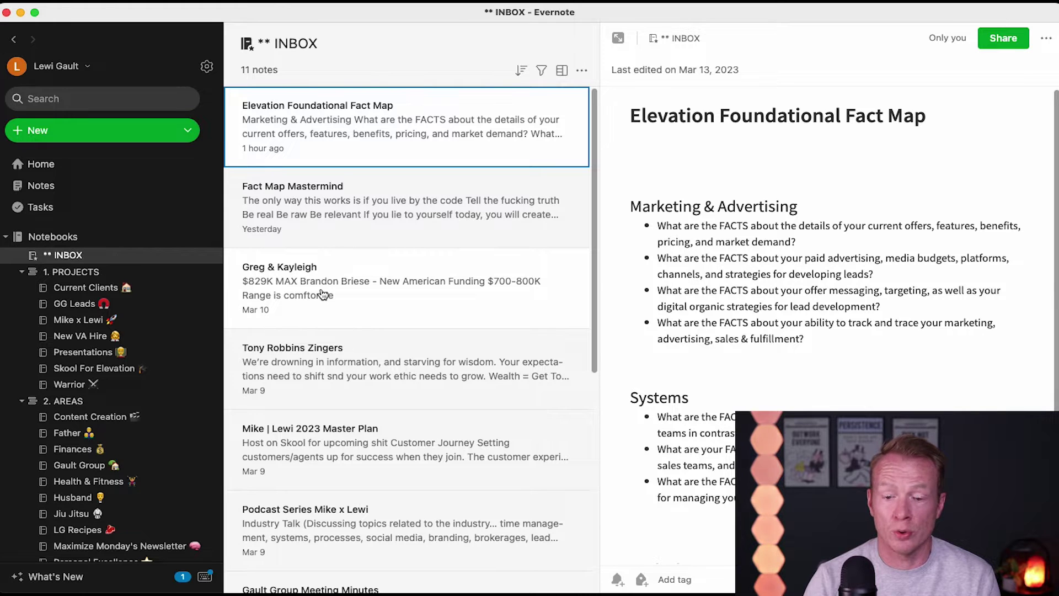
pyautogui.click(468, 361)
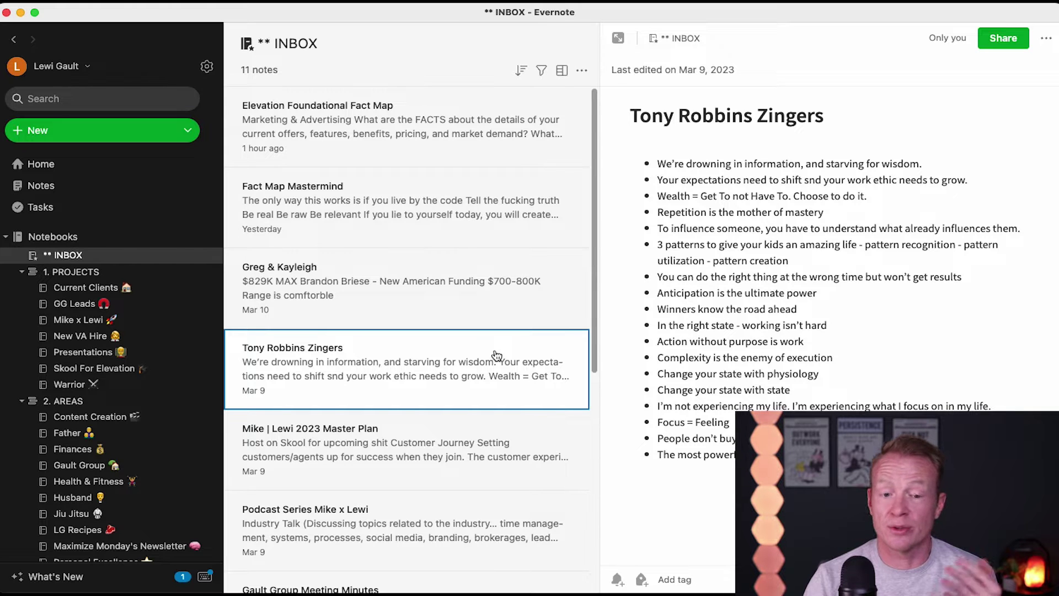
pyautogui.scroll(-5, 497, 354)
pyautogui.scroll(4, 497, 355)
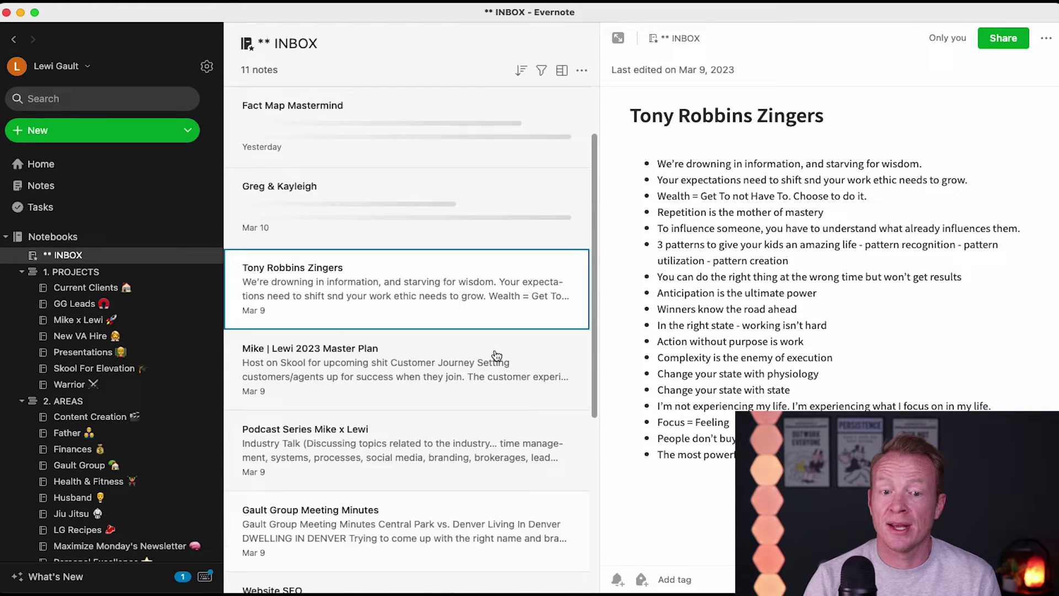
pyautogui.scroll(2, 497, 354)
pyautogui.scroll(-5, 496, 354)
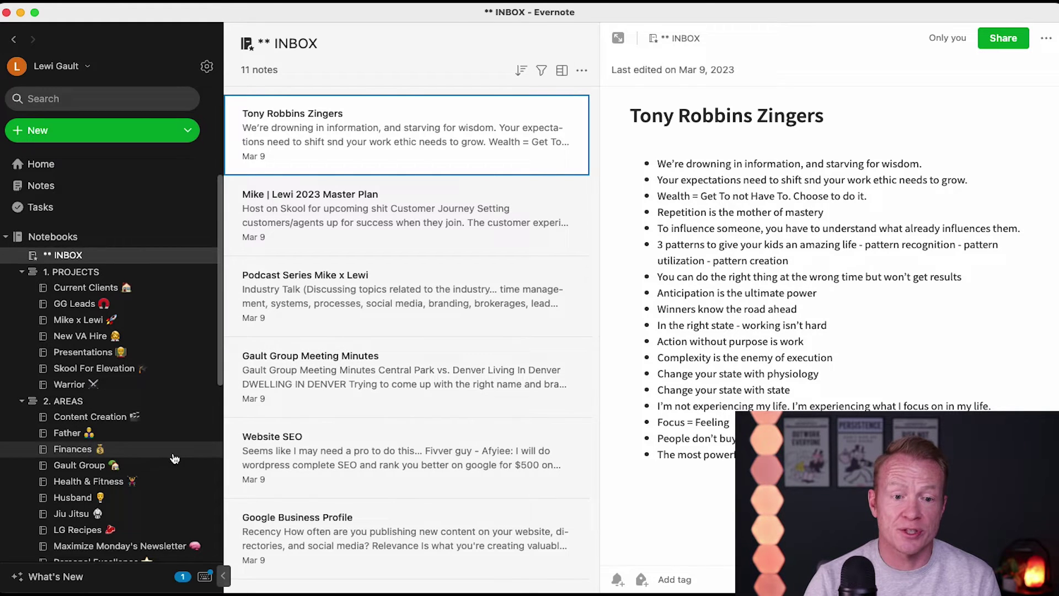
pyautogui.scroll(-3, 165, 459)
pyautogui.scroll(1, 173, 458)
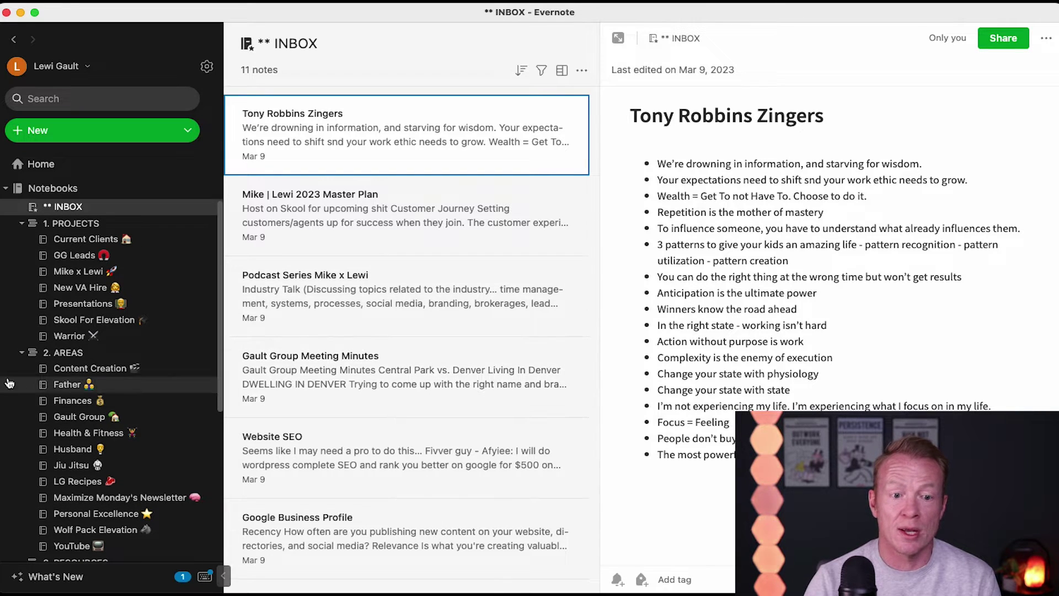
# Collapse the 1. PROJECTS, 2. AREAS, 3. RESOURCES and 4. ARCHIVE notebook stacks
pyautogui.click(21, 223)
pyautogui.click(21, 243)
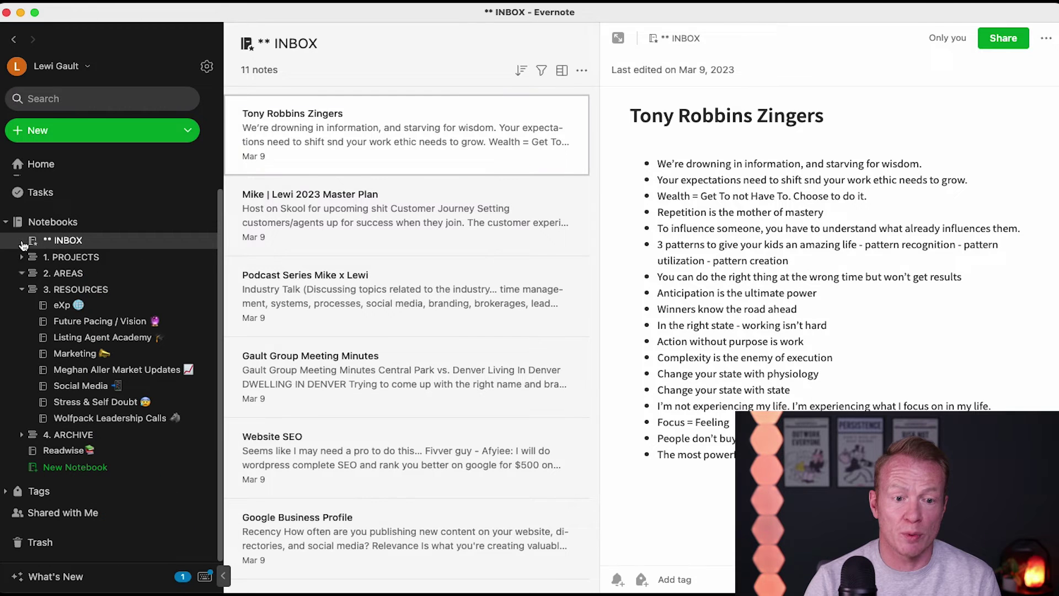
pyautogui.click(22, 301)
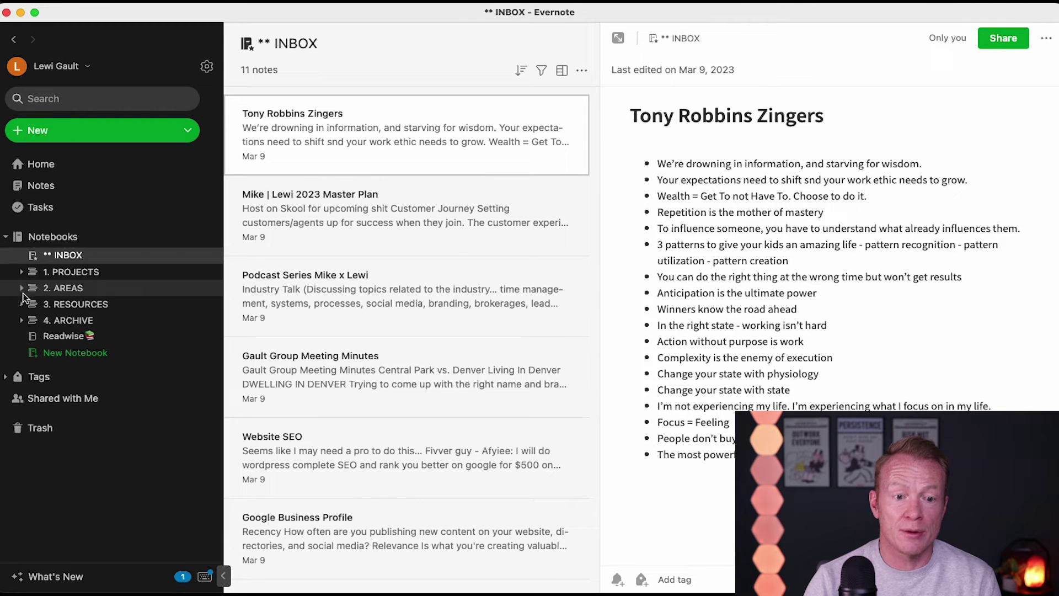
pyautogui.click(20, 323)
pyautogui.click(20, 324)
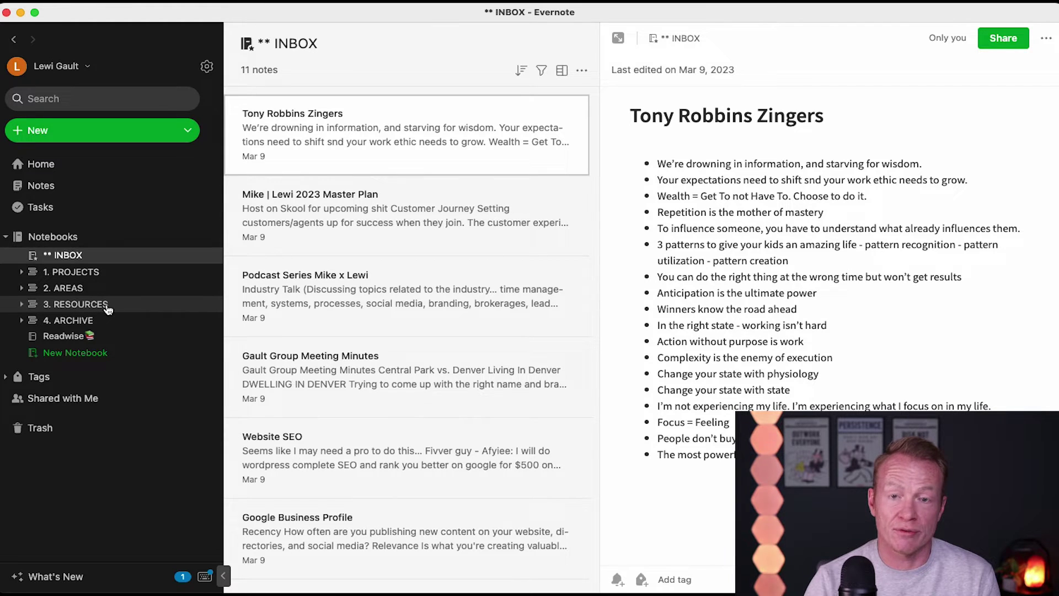
# Expand the 1. PROJECTS stack to list its seven notebooks, Current Clients through Warrior
pyautogui.click(22, 273)
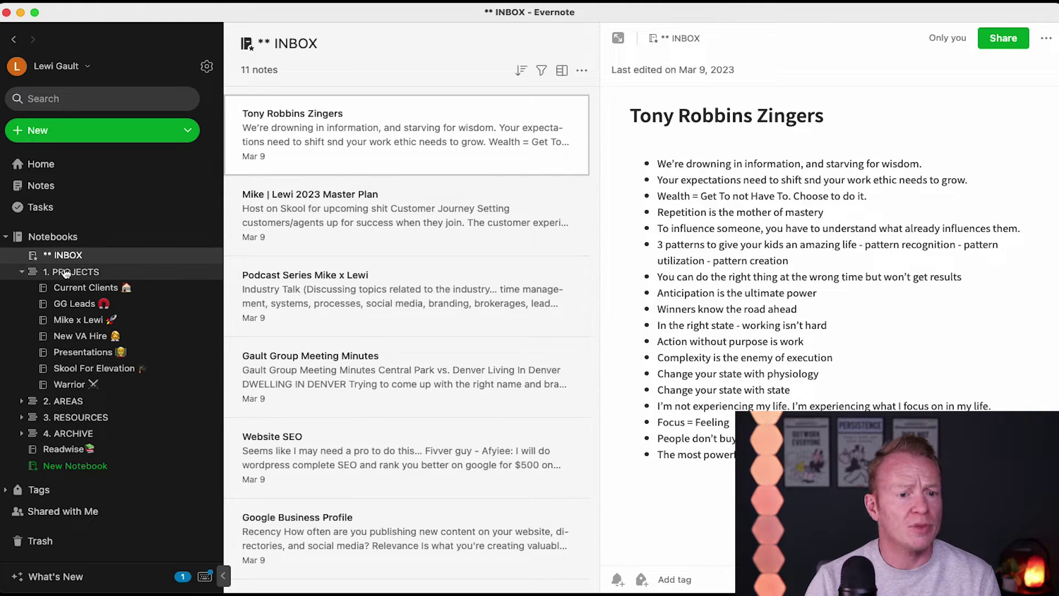
# Fold up 1. PROJECTS and expand 2. AREAS to review its twelve notebooks
pyautogui.click(21, 272)
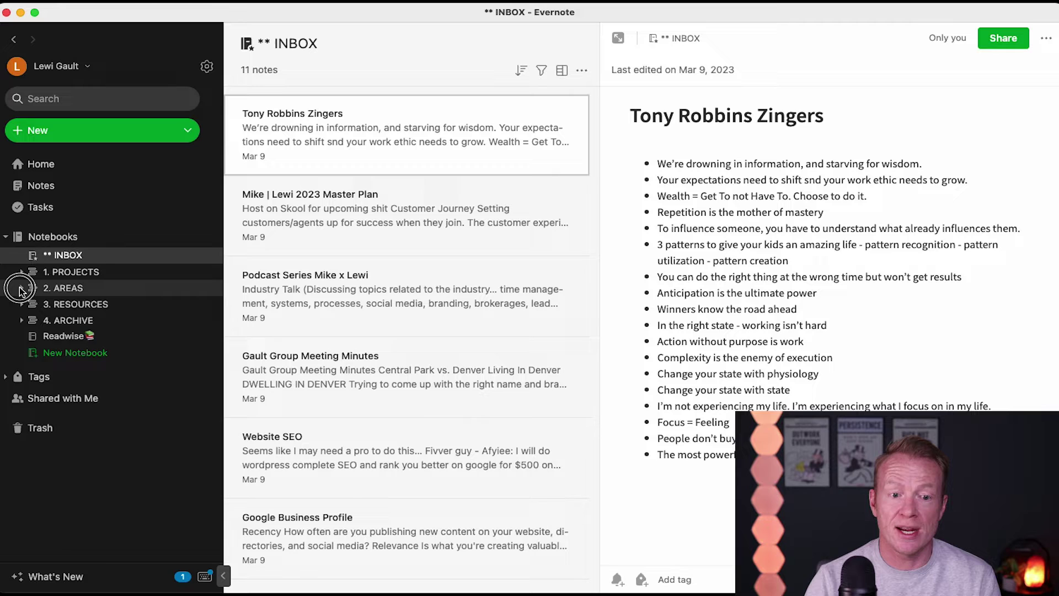
pyautogui.click(21, 287)
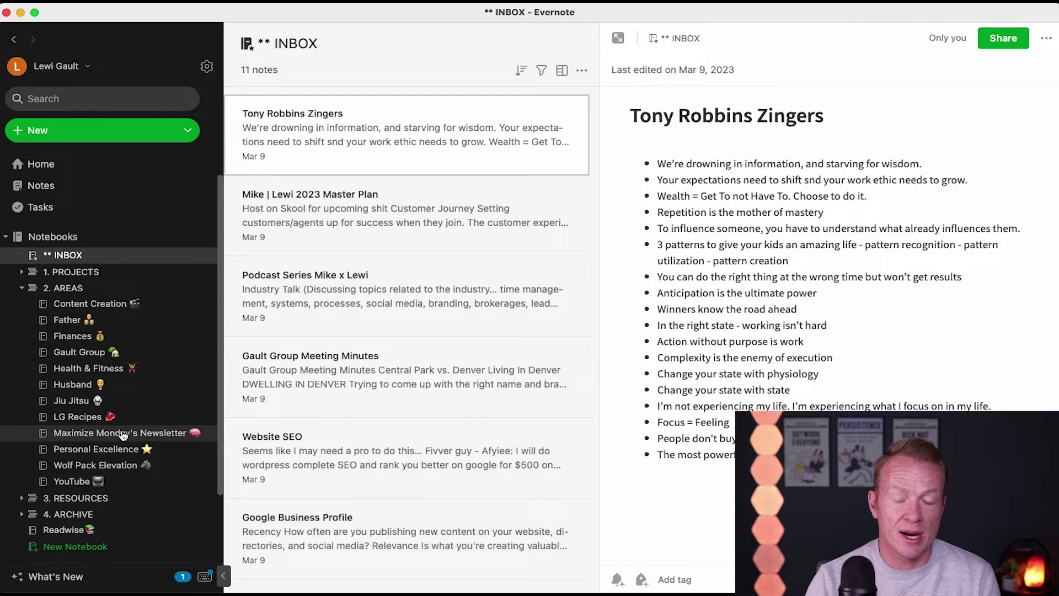
pyautogui.scroll(-1, 122, 434)
pyautogui.scroll(-1, 121, 423)
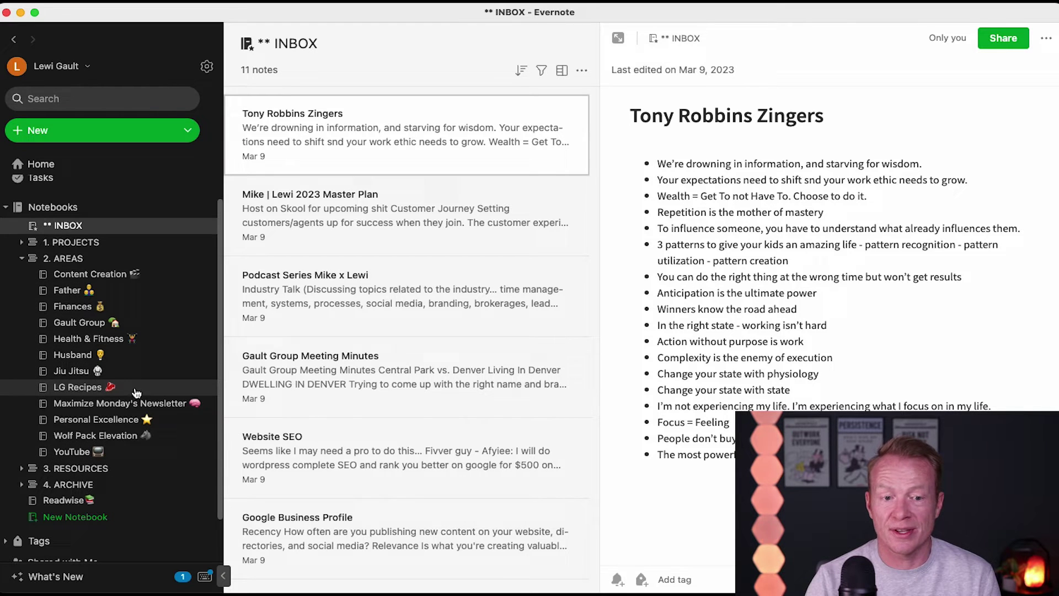
# Fold up 2. AREAS and expand 3. RESOURCES to show its eight notebooks
pyautogui.click(20, 259)
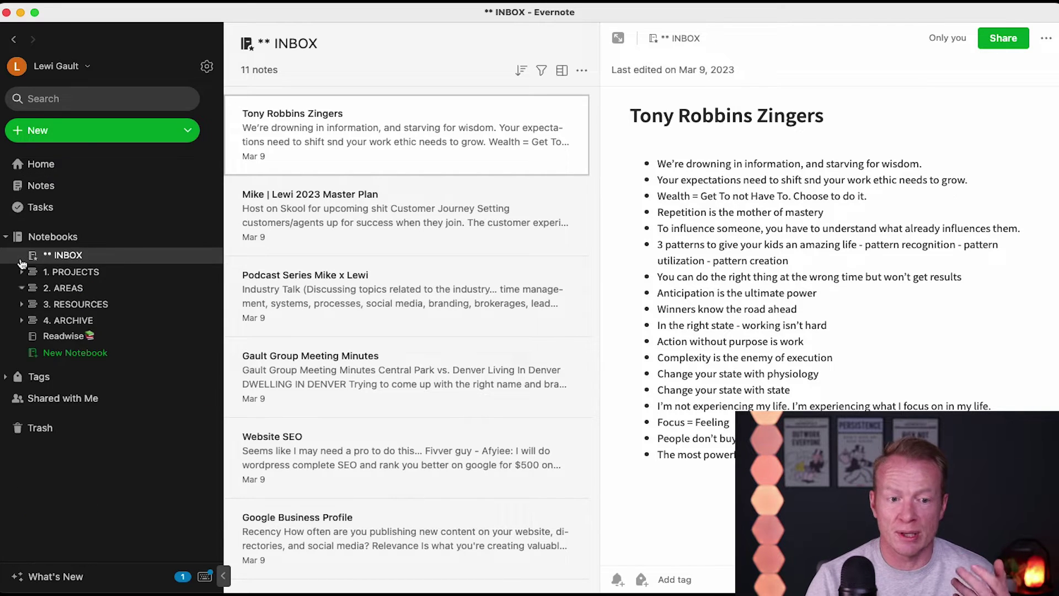
pyautogui.click(21, 304)
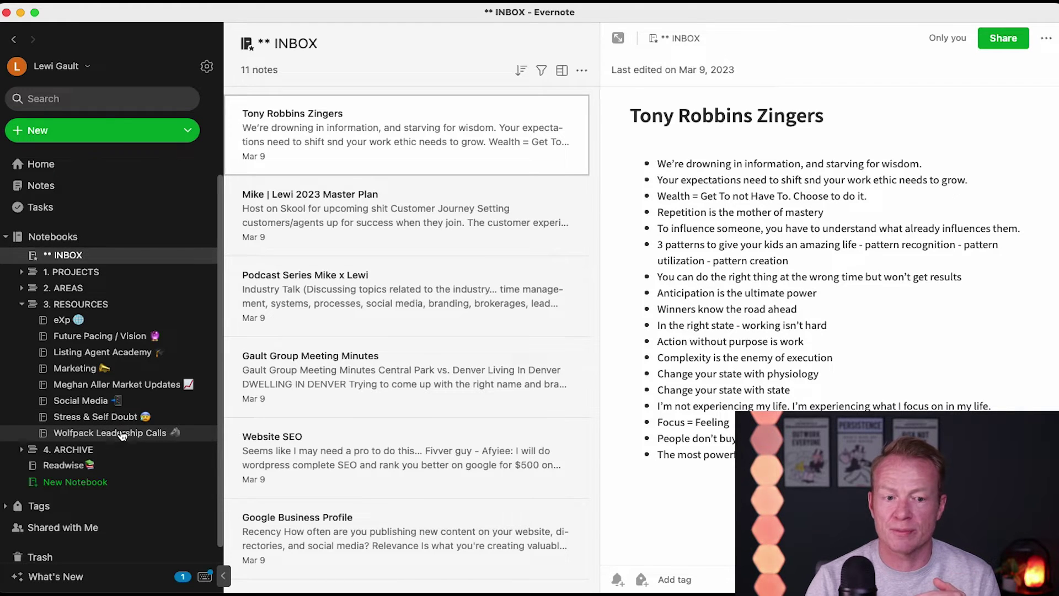
pyautogui.click(22, 303)
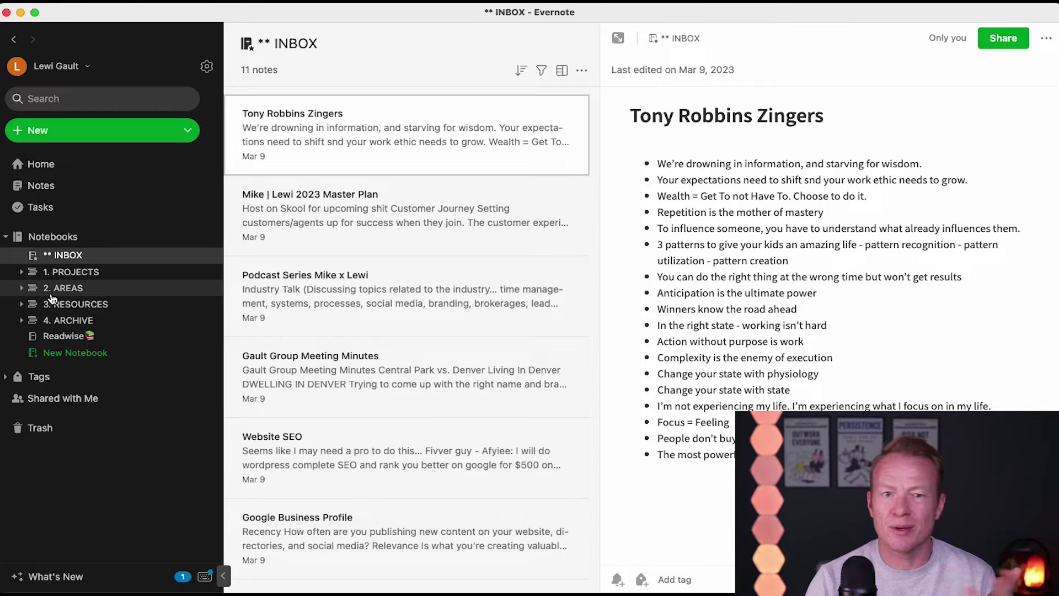
pyautogui.click(21, 322)
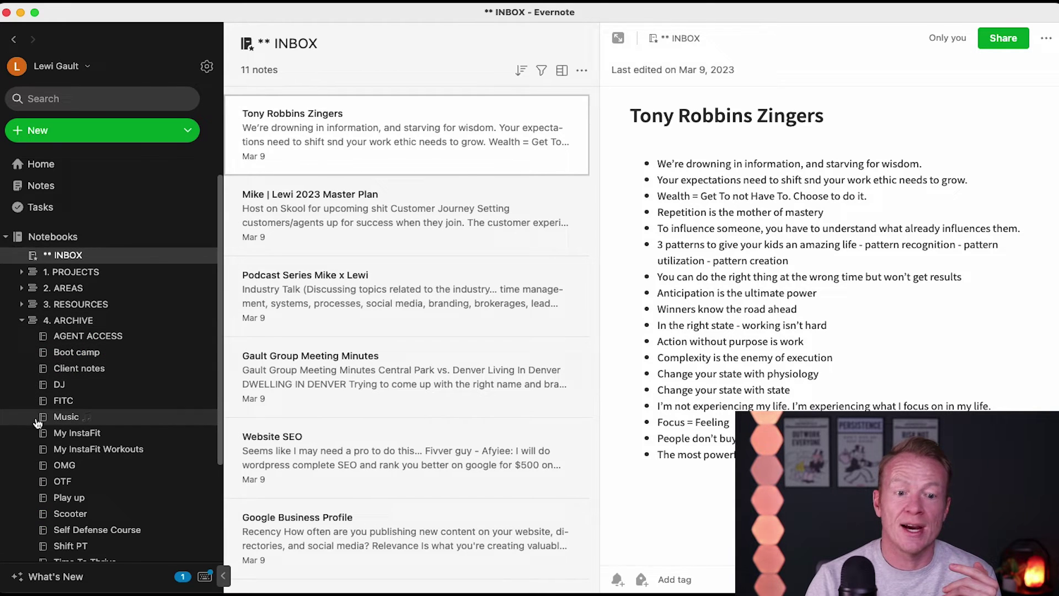
pyautogui.scroll(-5, 61, 419)
pyautogui.scroll(4, 61, 354)
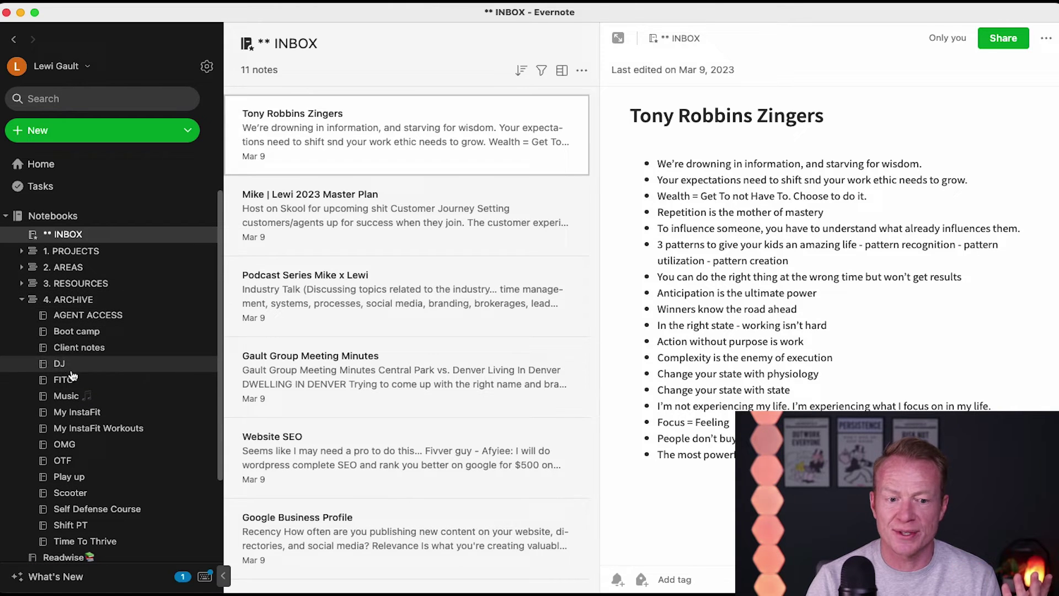
pyautogui.click(22, 300)
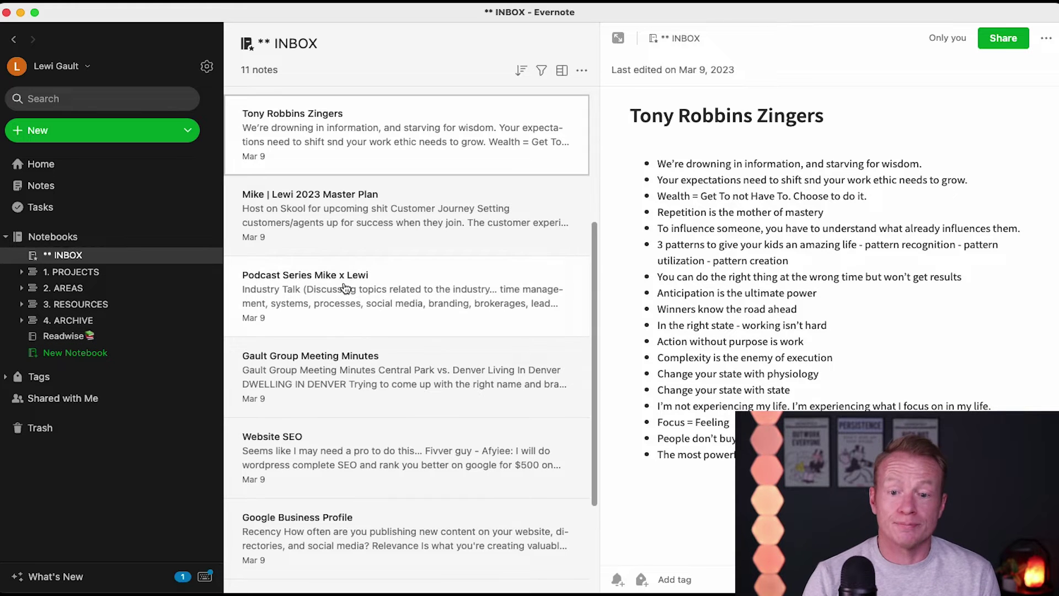
# Expand the 1. PROJECTS, 2. AREAS and 3. RESOURCES stacks in the sidebar
pyautogui.scroll(-3, 406, 385)
pyautogui.scroll(6, 408, 387)
pyautogui.scroll(2, 408, 387)
pyautogui.scroll(-6, 408, 388)
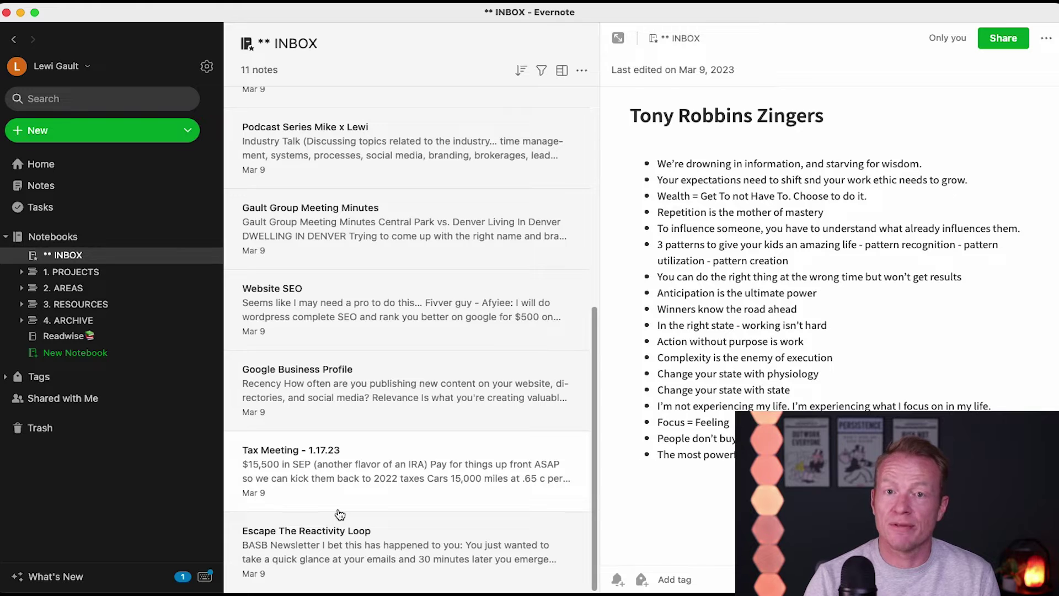
pyautogui.click(20, 271)
pyautogui.click(21, 401)
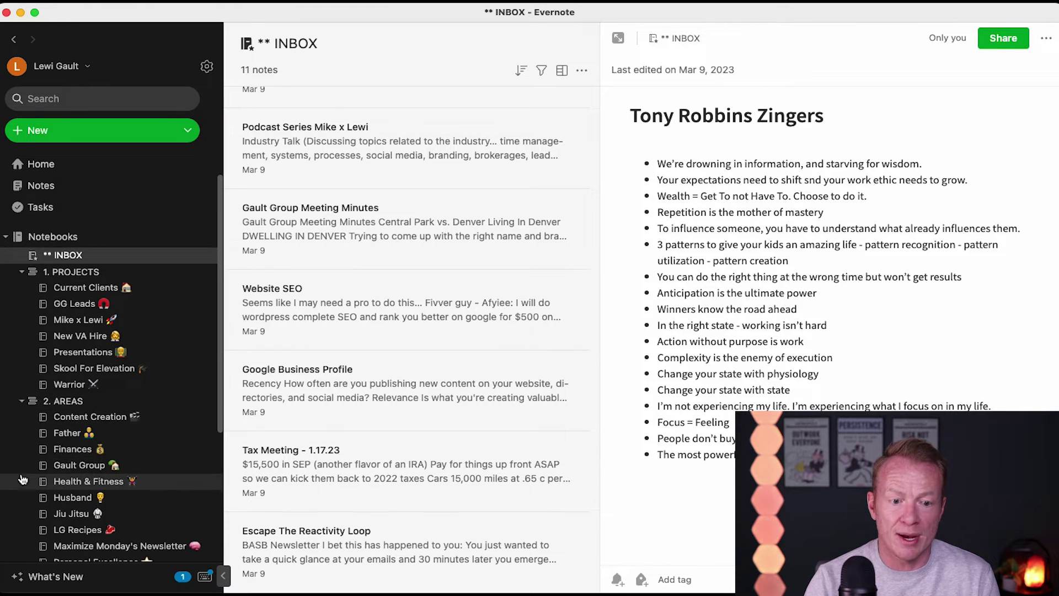
pyautogui.scroll(-5, 22, 411)
pyautogui.click(24, 419)
pyautogui.scroll(5, 38, 386)
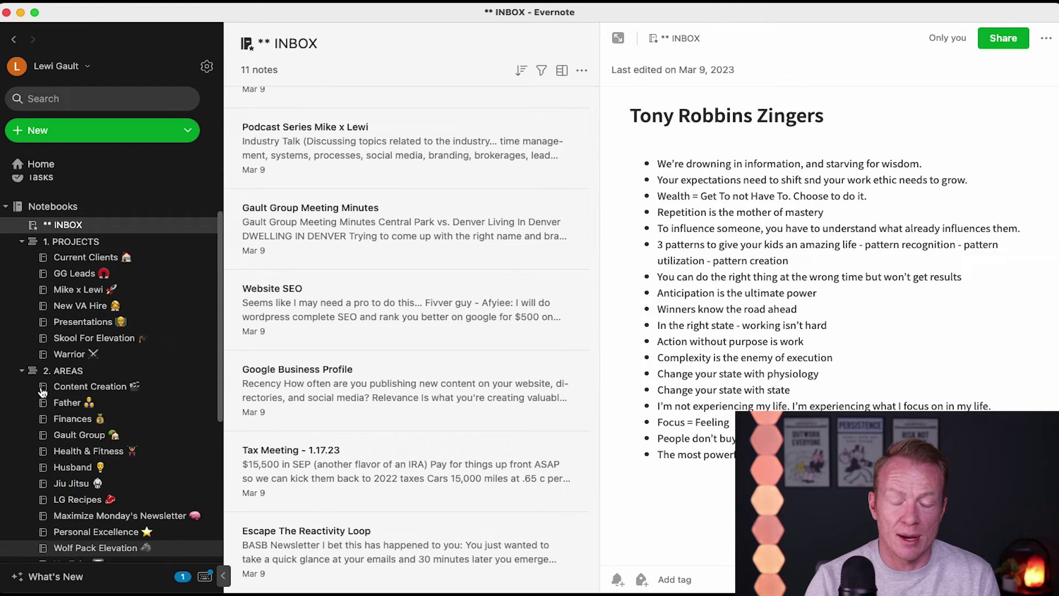
pyautogui.scroll(-3, 43, 389)
pyautogui.scroll(2, 42, 388)
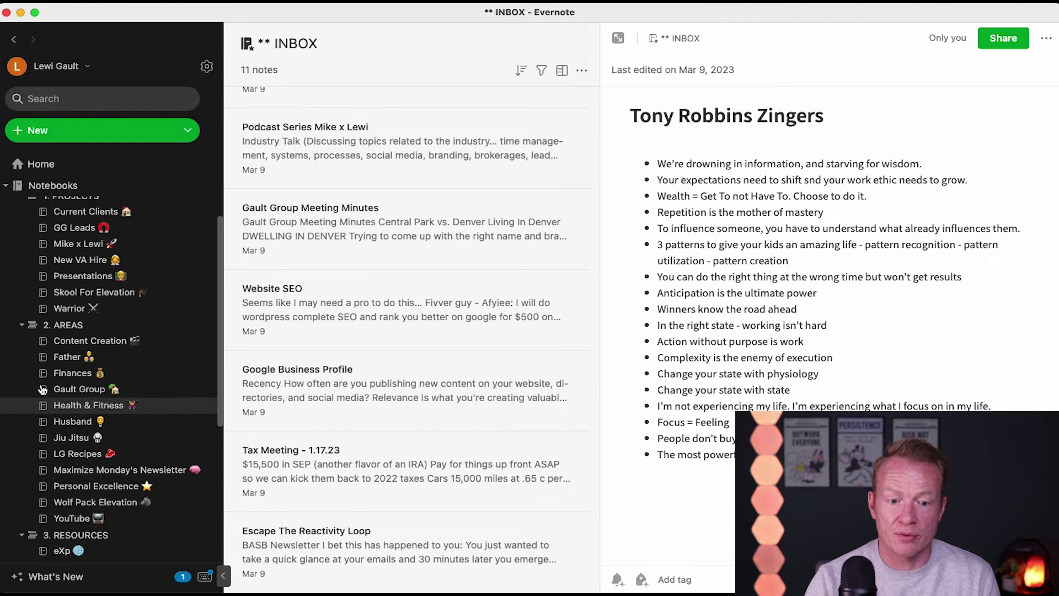
# File Escape The Reactivity Loop into Content Creation and Tax Meeting - 1.17.23 into Finances
pyautogui.click(357, 551)
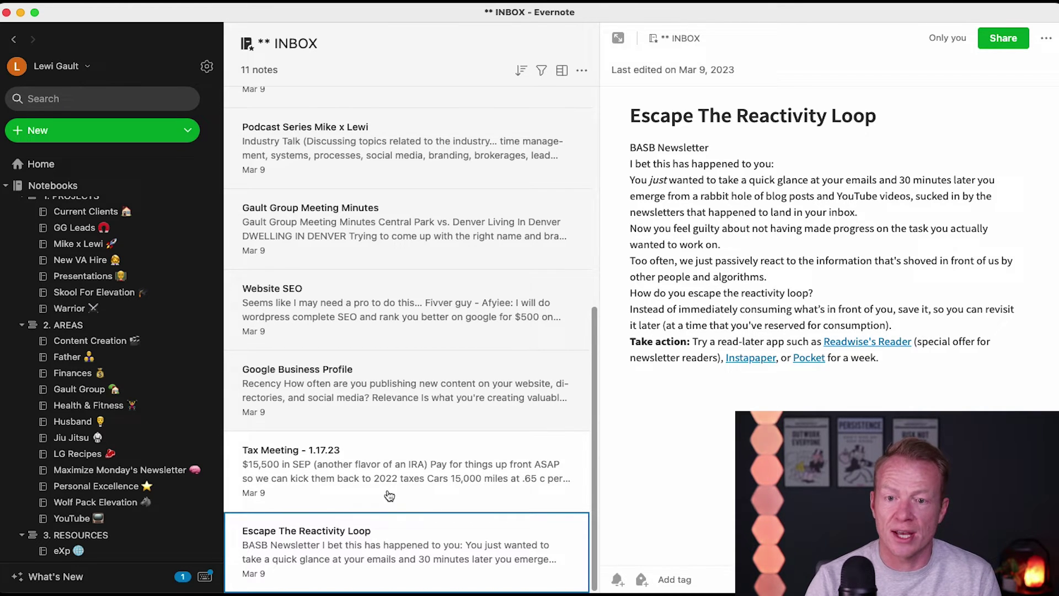
pyautogui.scroll(-2, 111, 397)
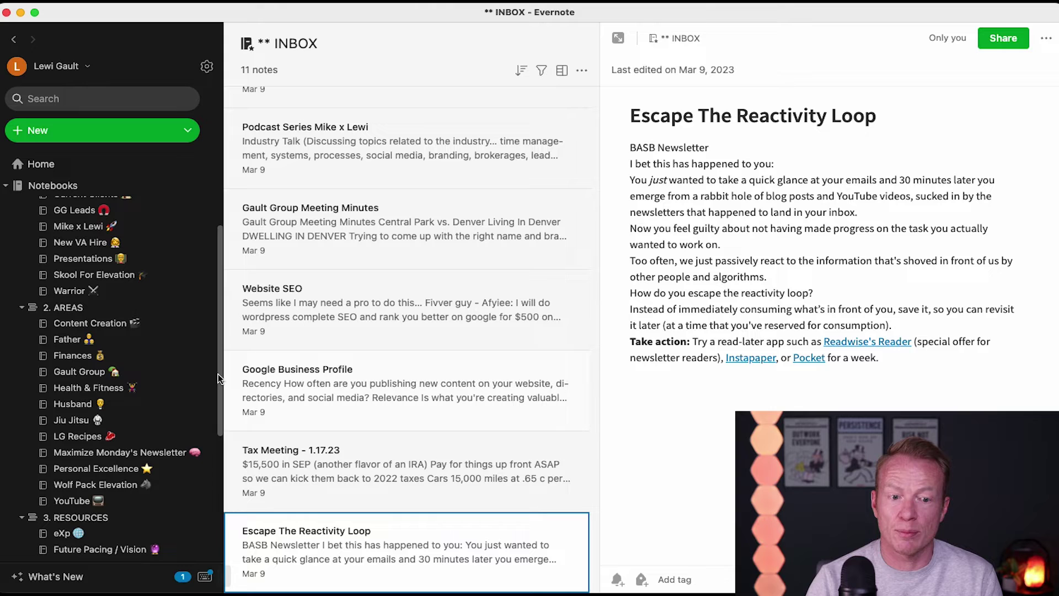
pyautogui.scroll(-1, 112, 425)
pyautogui.scroll(2, 112, 425)
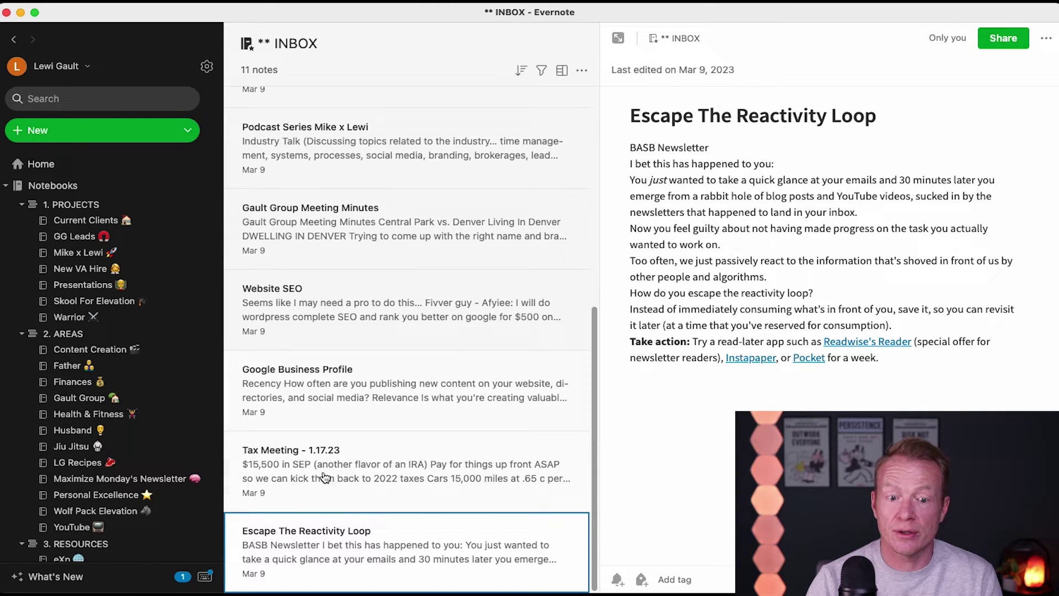
pyautogui.moveTo(323, 558); pyautogui.dragTo(111, 348)
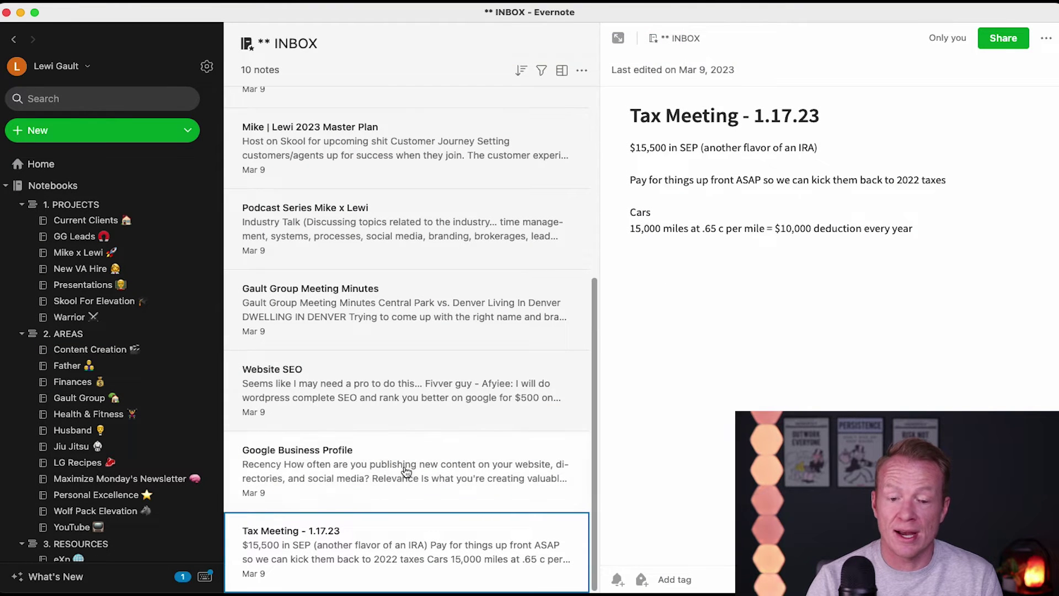
pyautogui.moveTo(362, 545); pyautogui.dragTo(135, 382)
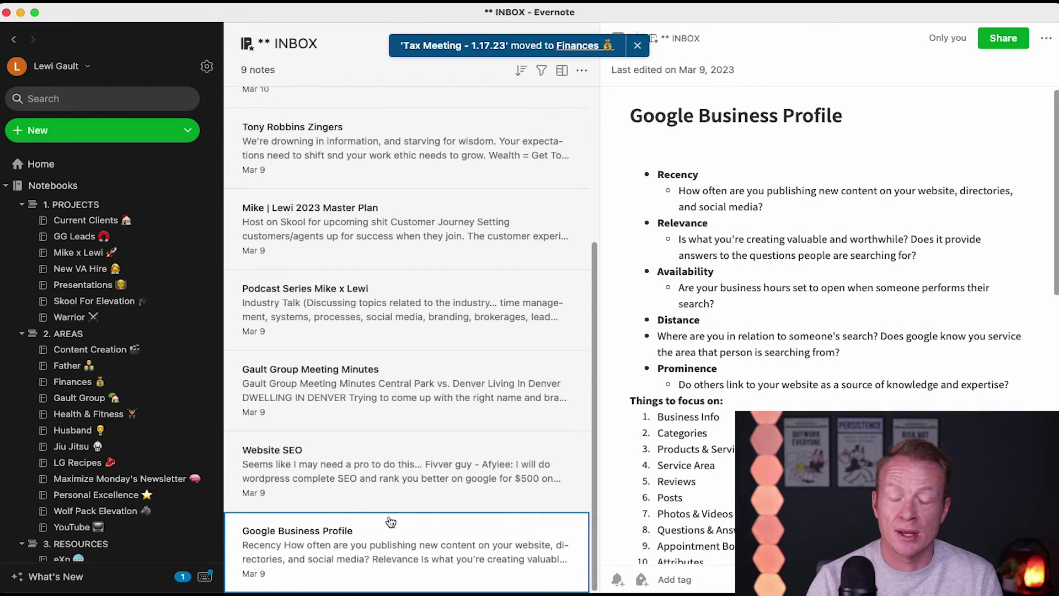
pyautogui.scroll(-10, 671, 403)
pyautogui.scroll(7, 671, 403)
pyautogui.scroll(5, 671, 403)
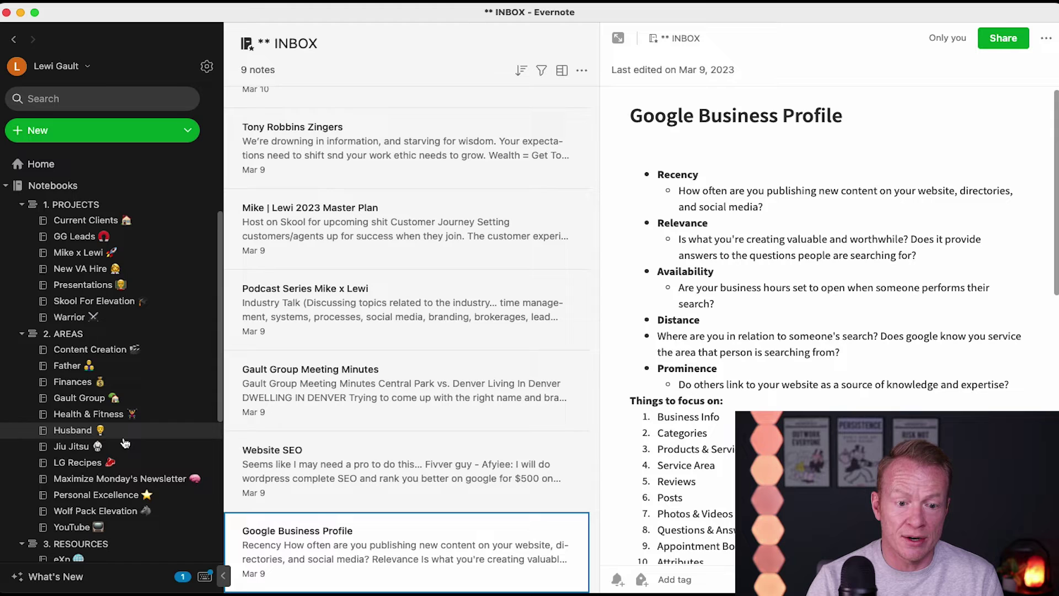
# File the Google Business Profile and Website SEO notes into Gault Group
pyautogui.click(291, 554)
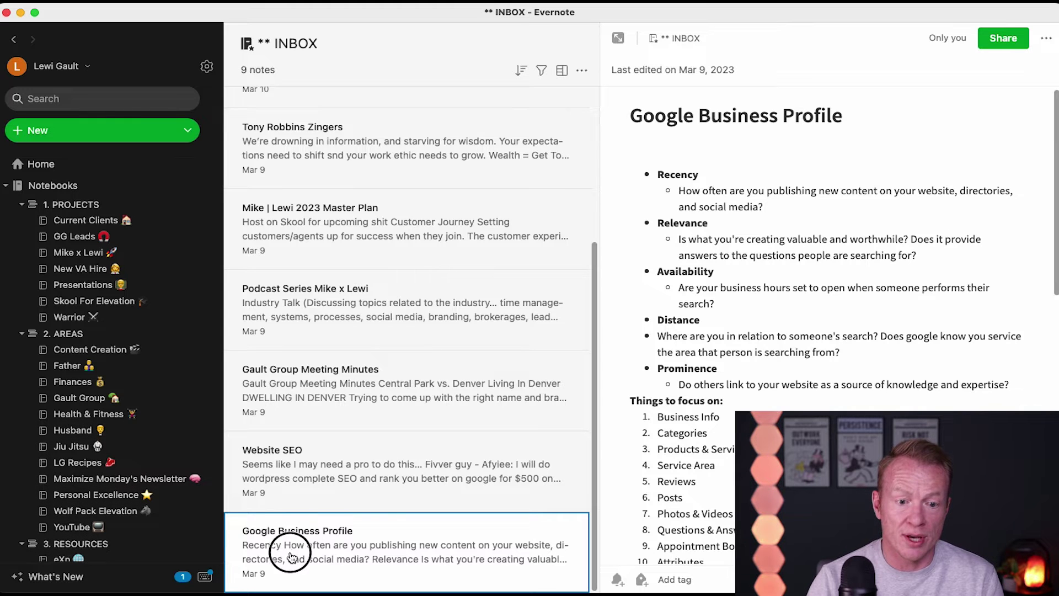
pyautogui.moveTo(291, 554); pyautogui.dragTo(134, 397)
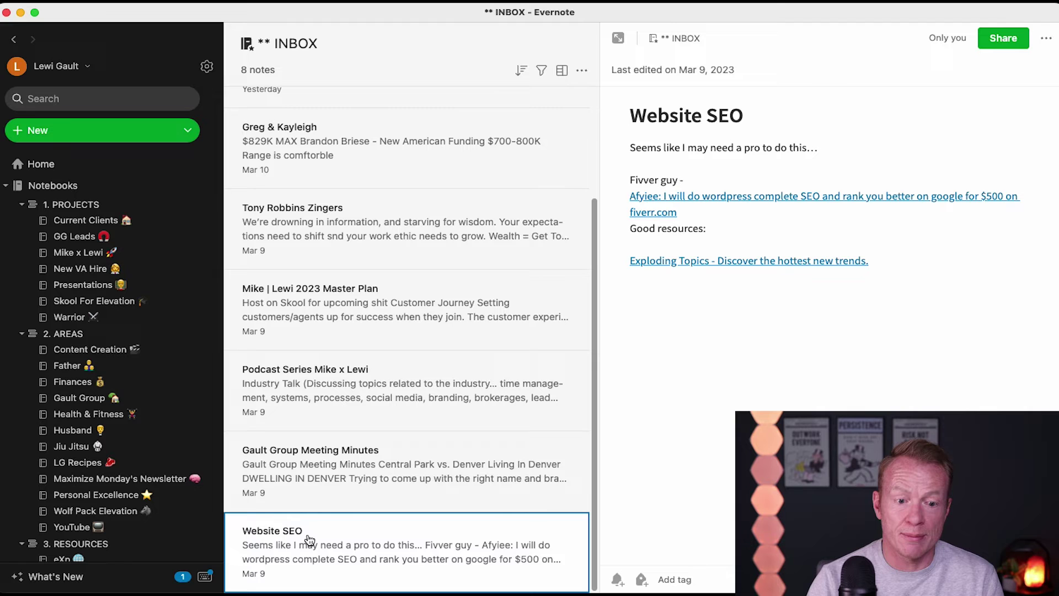
pyautogui.moveTo(309, 539); pyautogui.dragTo(140, 400)
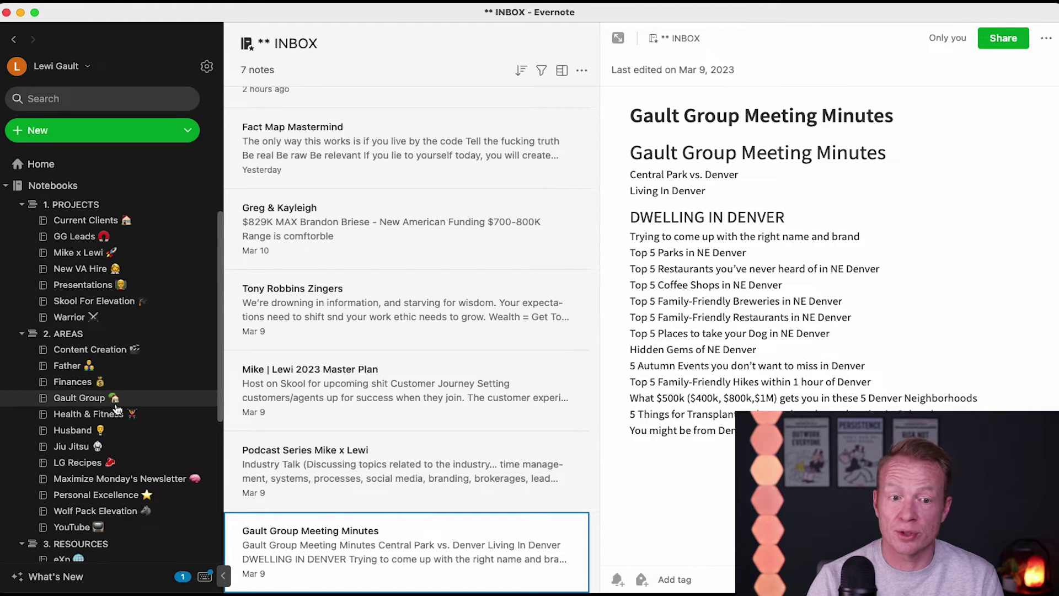
# File the Meeting Minutes note, then the podcast series and 2023 master plan notes into Mike x Lewi
pyautogui.scroll(1, 117, 414)
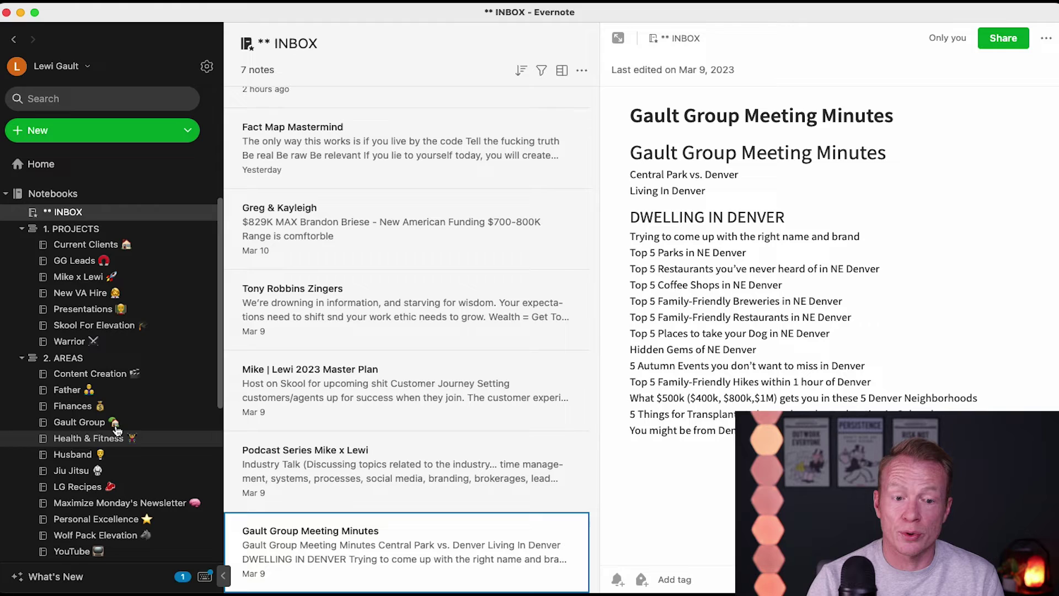
pyautogui.scroll(-2, 109, 527)
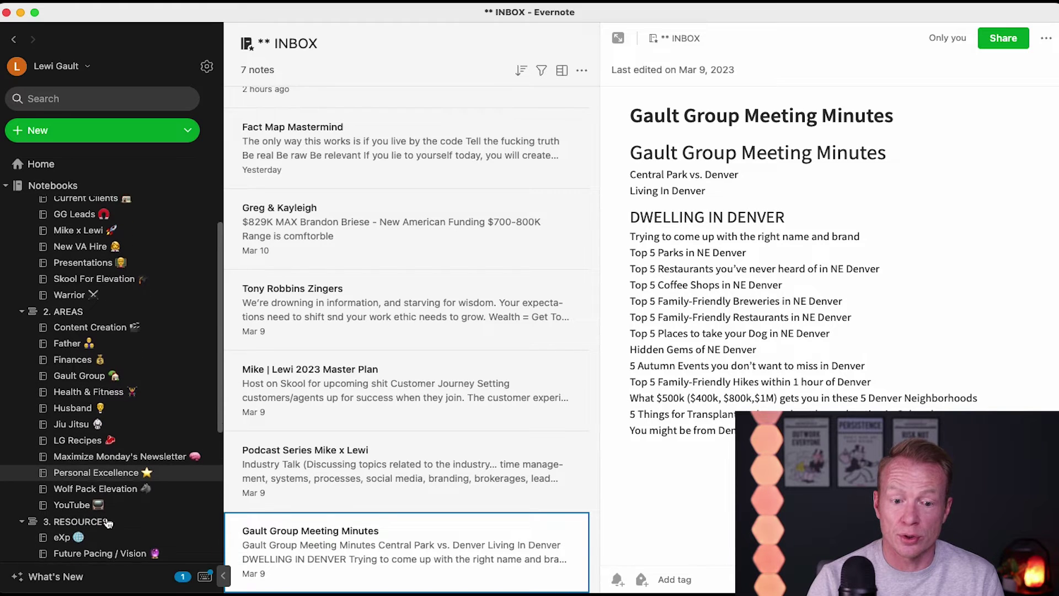
pyautogui.moveTo(279, 538); pyautogui.dragTo(150, 497)
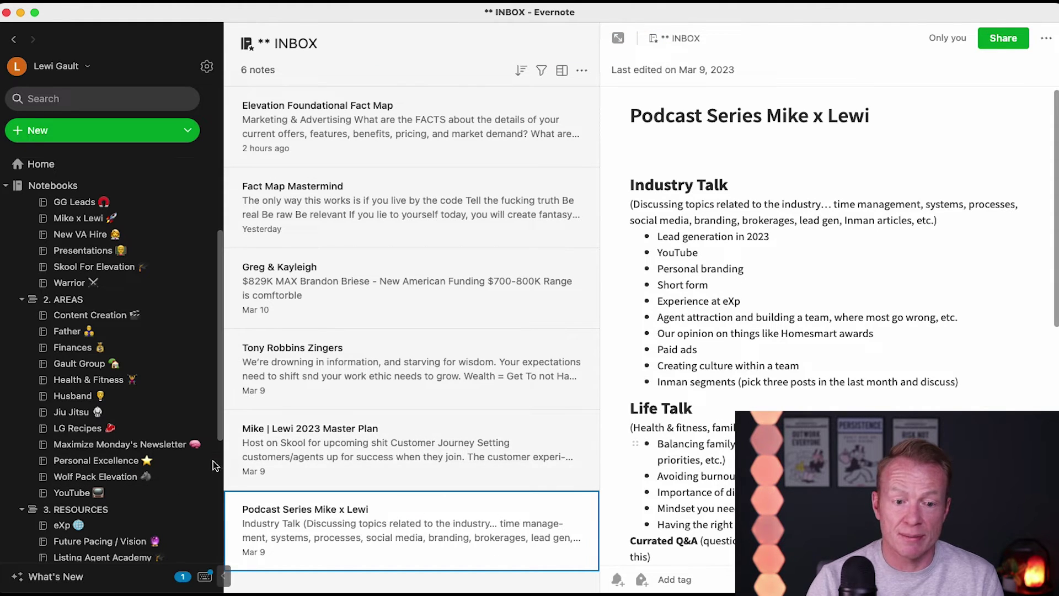
pyautogui.scroll(3, 118, 501)
pyautogui.scroll(-1, 122, 502)
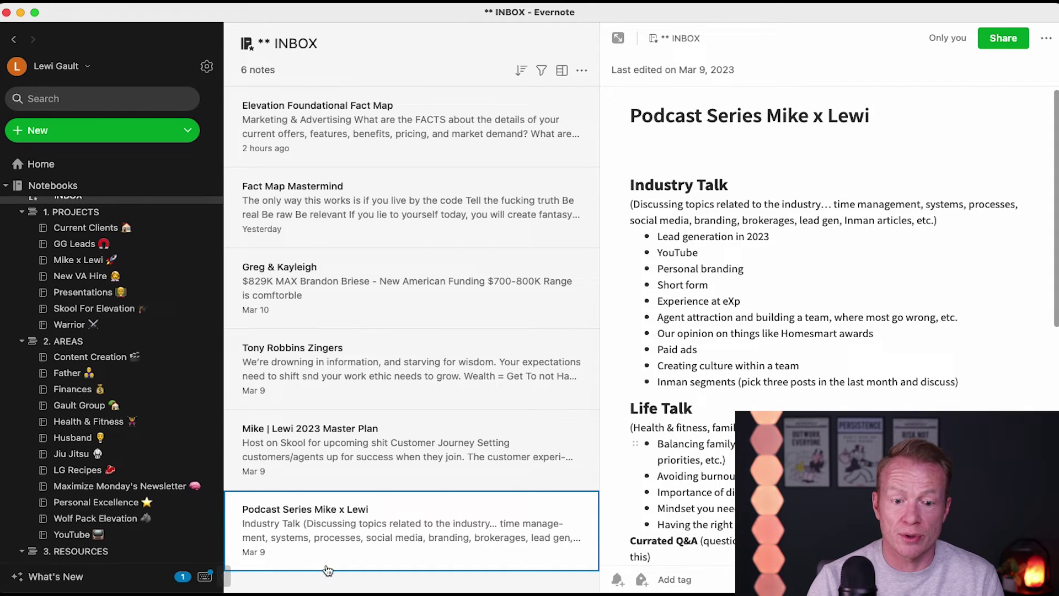
pyautogui.moveTo(348, 537); pyautogui.dragTo(139, 262)
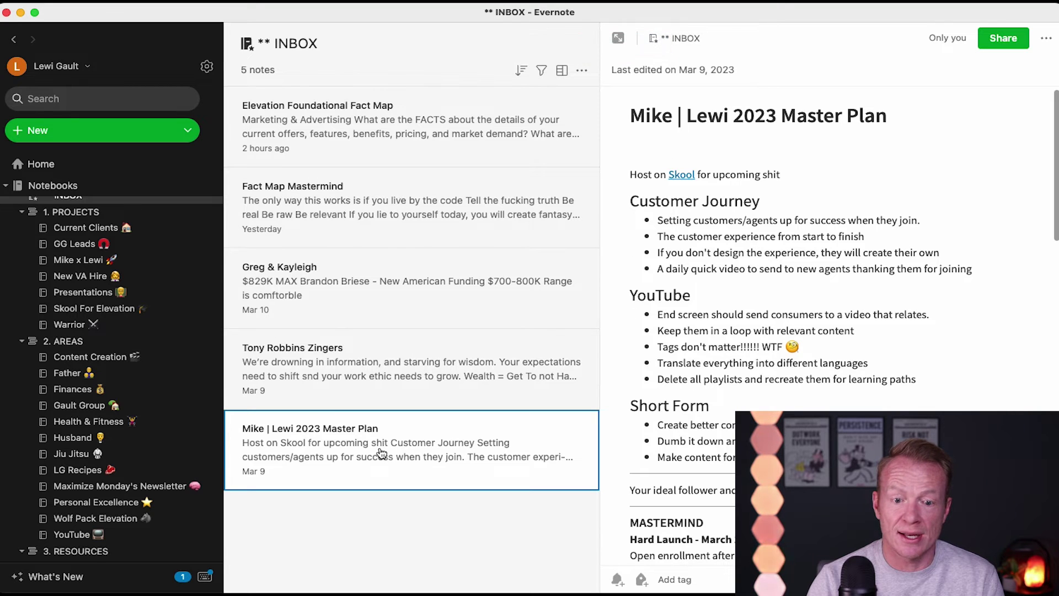
pyautogui.moveTo(381, 452); pyautogui.dragTo(140, 268)
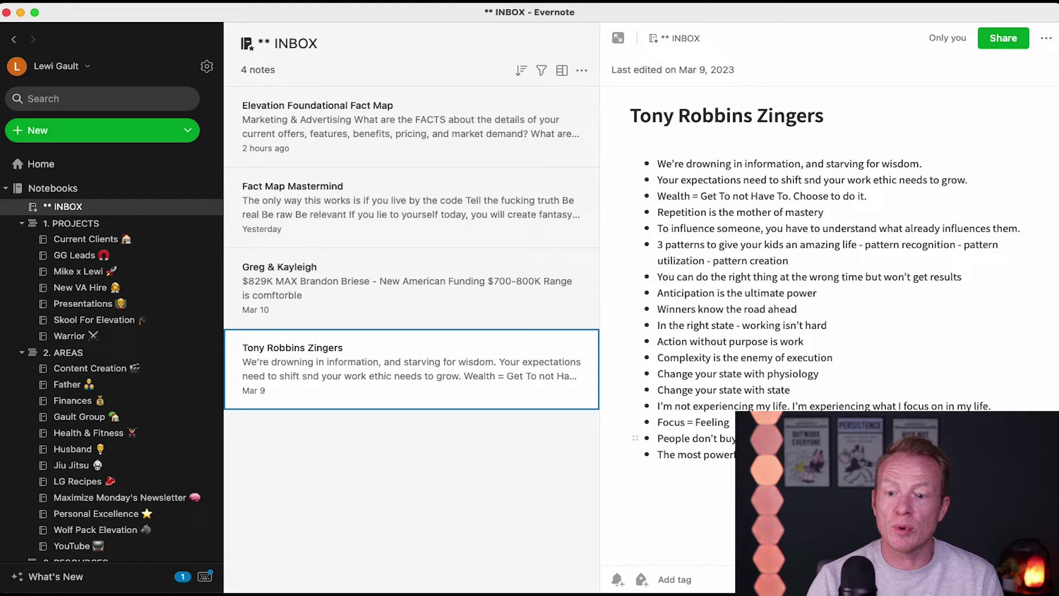
# Review the Tony Robbins Zingers quotes, then file the note into Future Pacing / Vision
pyautogui.click(766, 383)
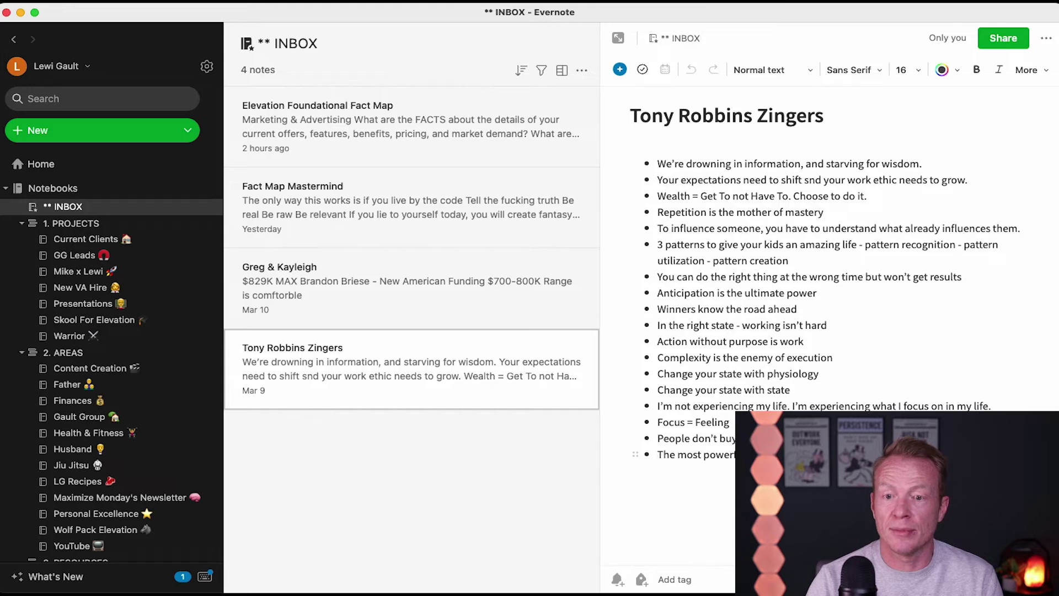
pyautogui.moveTo(772, 454)
pyautogui.mouseDown()
pyautogui.moveTo(728, 354)
pyautogui.moveTo(739, 438)
pyautogui.moveTo(659, 453)
pyautogui.moveTo(772, 453)
pyautogui.mouseUp()
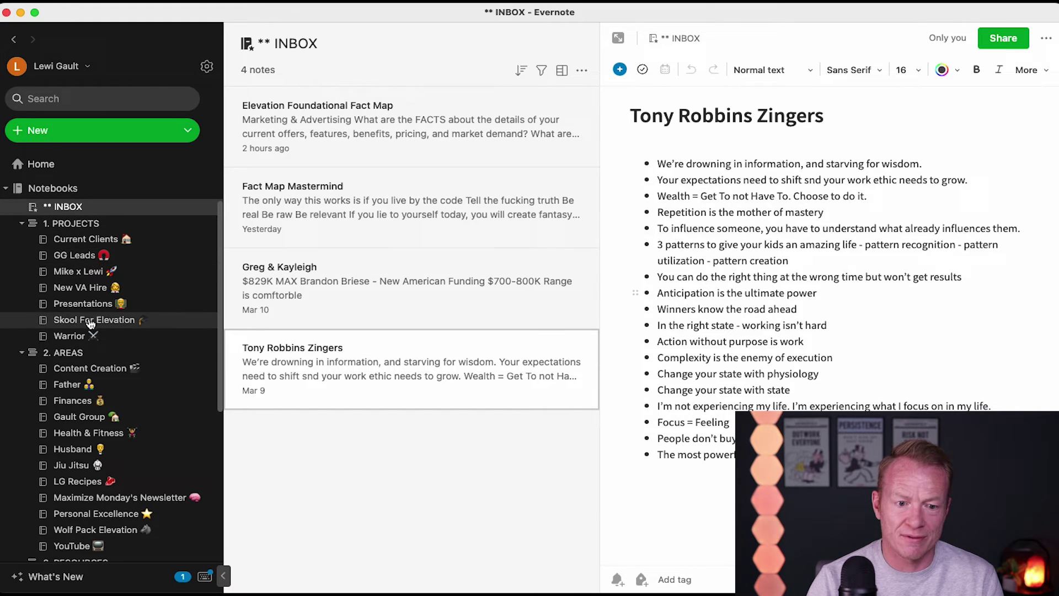
pyautogui.scroll(-5, 90, 339)
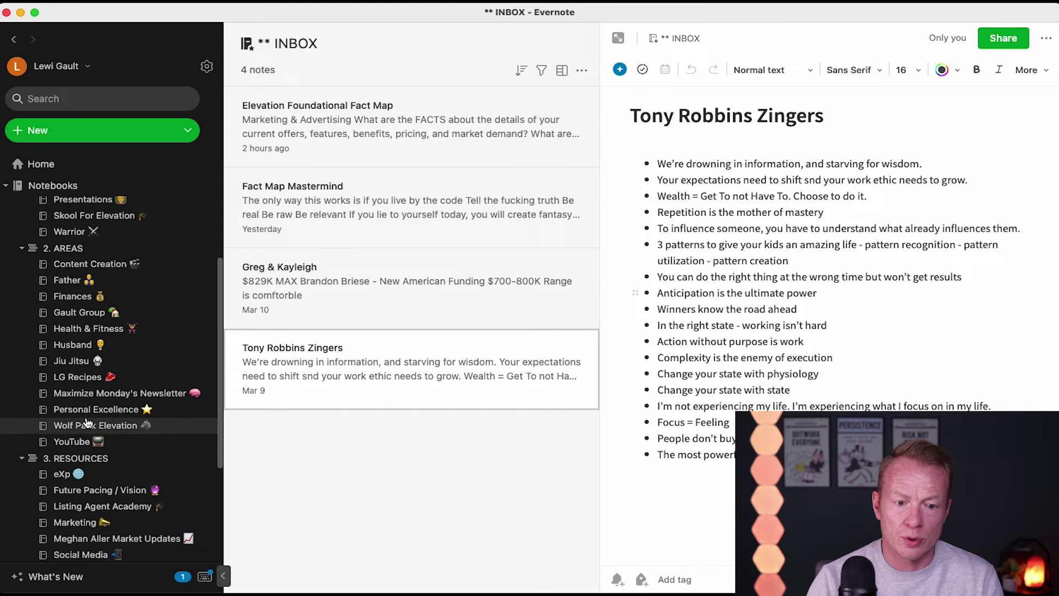
pyautogui.scroll(-5, 97, 434)
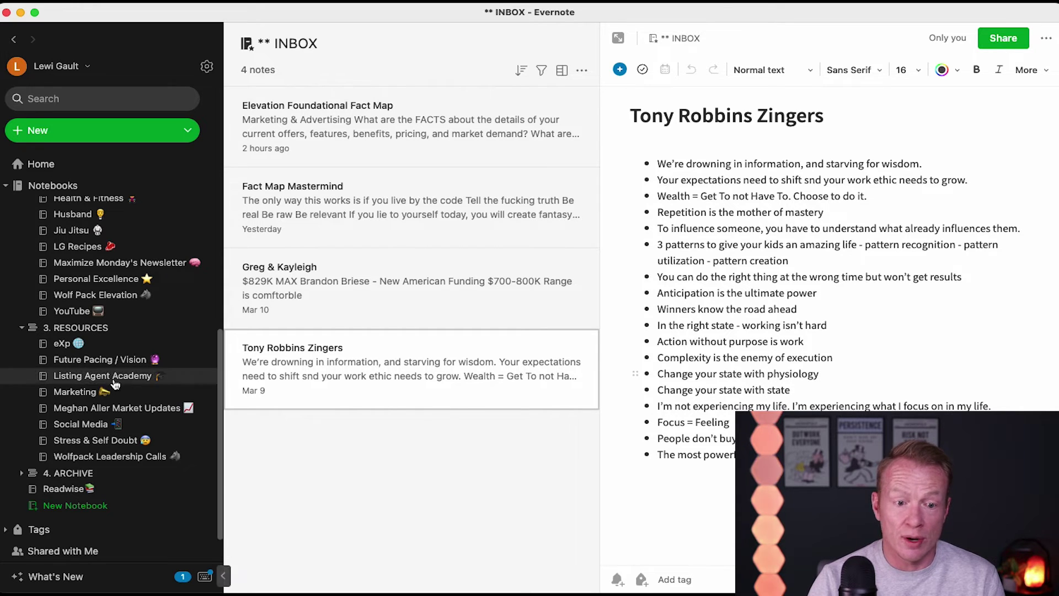
pyautogui.moveTo(314, 375); pyautogui.dragTo(144, 359)
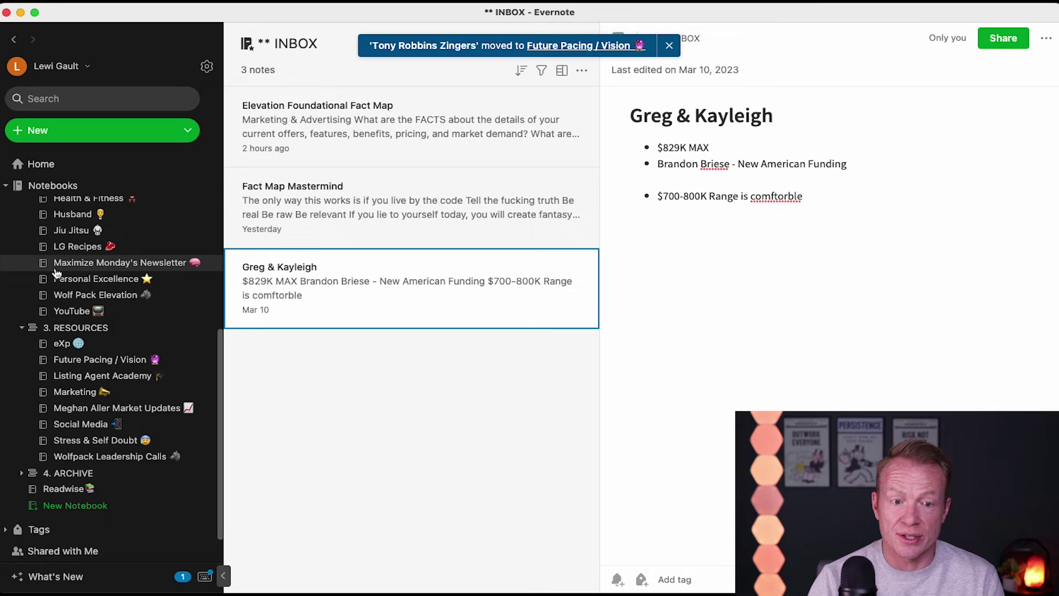
# File a client note into Current Clients and both Fact Map notes into Wolf Pack Elevation
pyautogui.scroll(10, 60, 275)
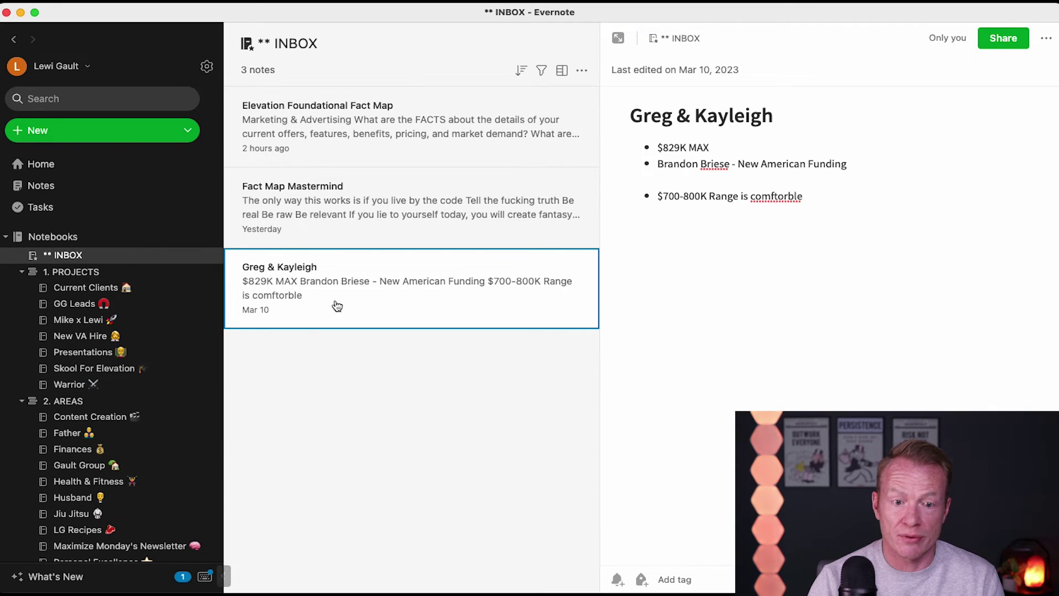
pyautogui.moveTo(347, 299); pyautogui.dragTo(154, 291)
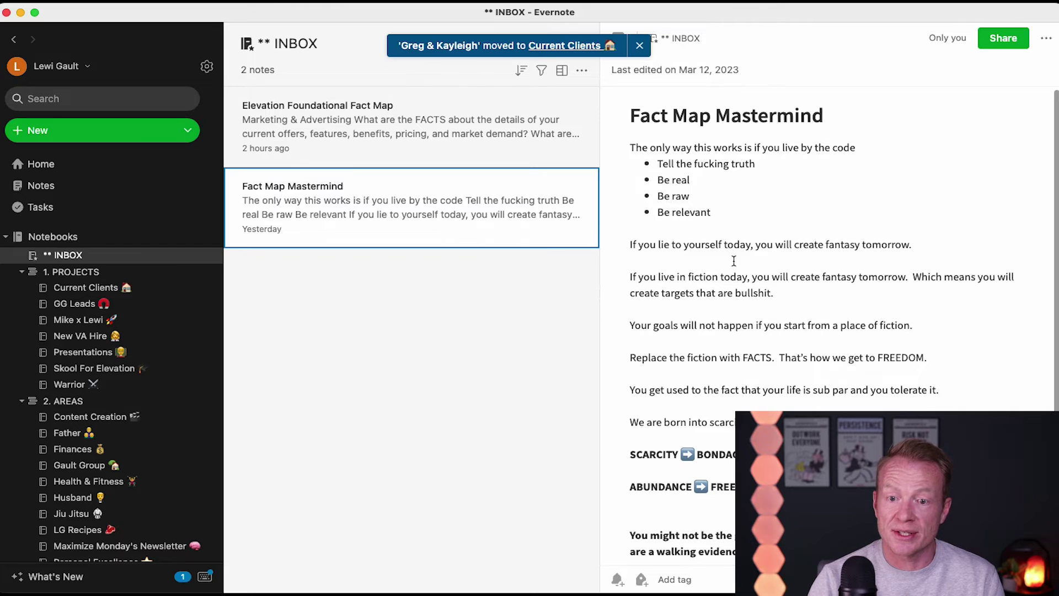
pyautogui.scroll(-2, 684, 422)
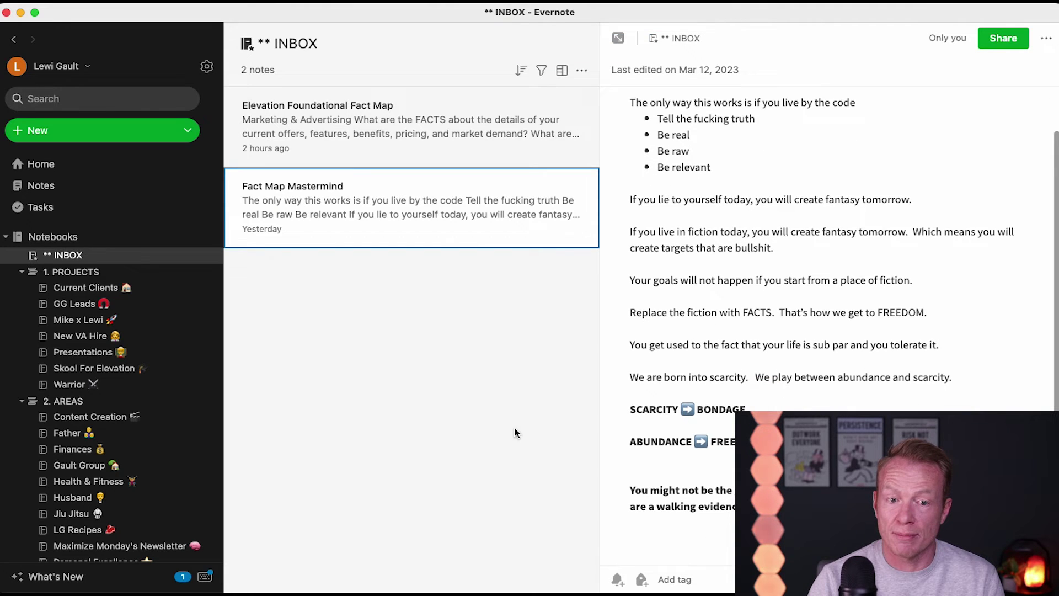
pyautogui.scroll(-2, 104, 441)
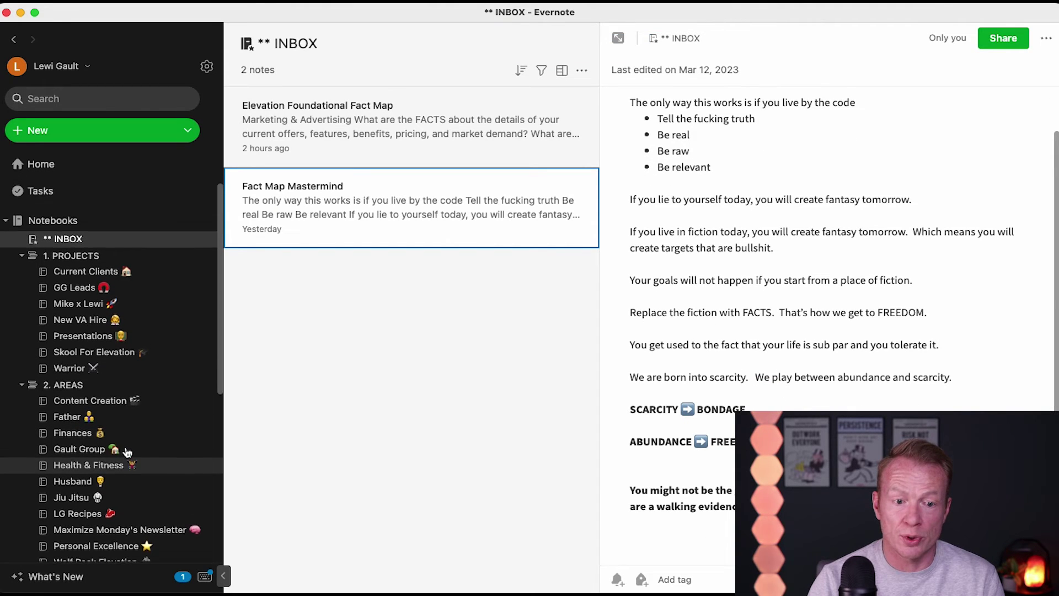
pyautogui.scroll(2, 127, 451)
pyautogui.scroll(-6, 127, 451)
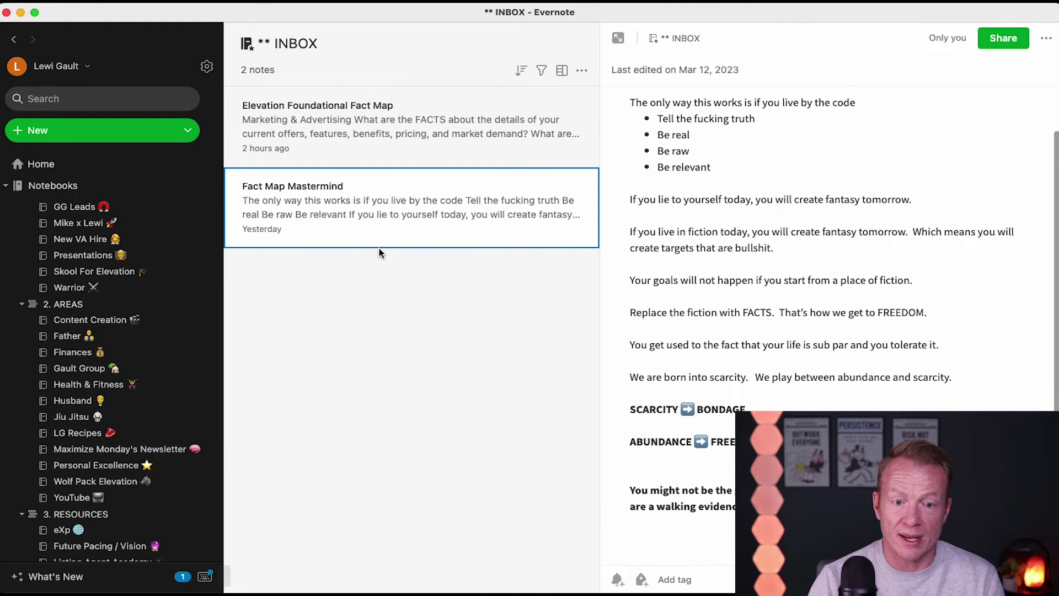
pyautogui.moveTo(393, 209); pyautogui.dragTo(128, 488)
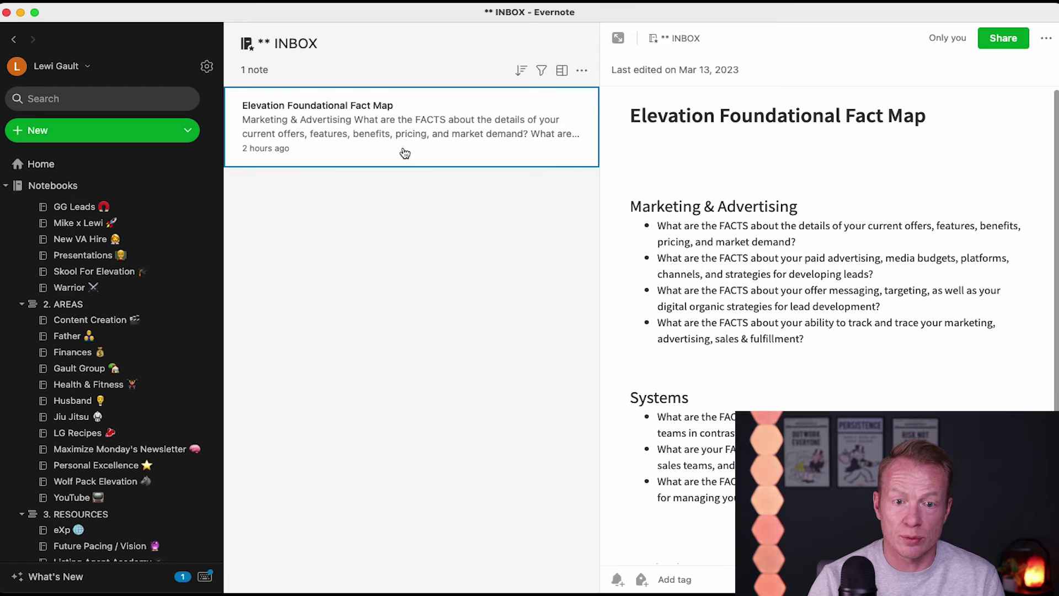
pyautogui.moveTo(404, 134); pyautogui.dragTo(141, 481)
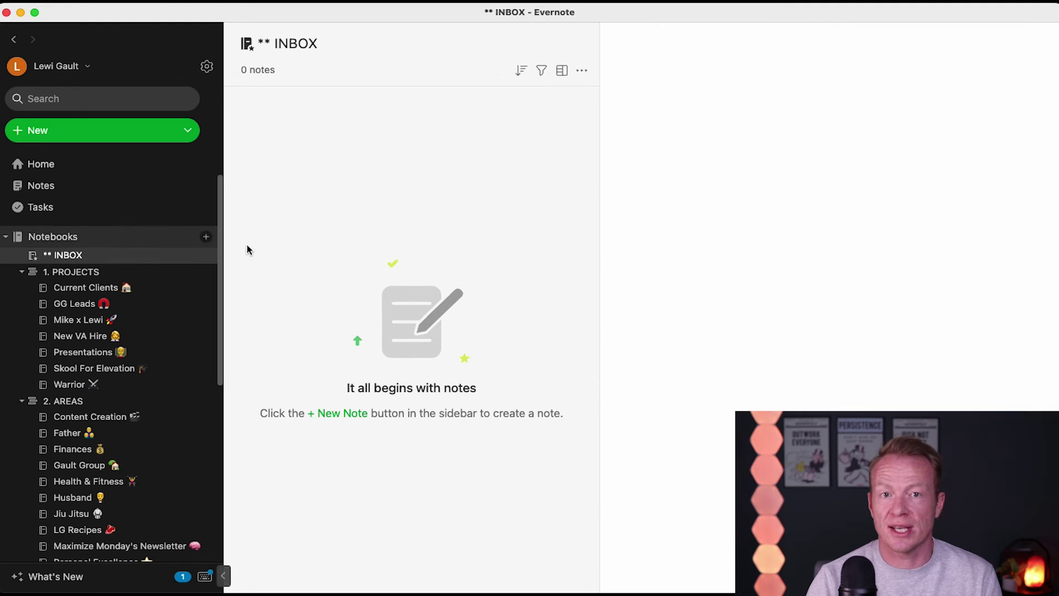
# Browse the Skool For Elevation, New VA Hire, partnership, GG Leads and Current Clients notebooks
pyautogui.scroll(-2, 154, 359)
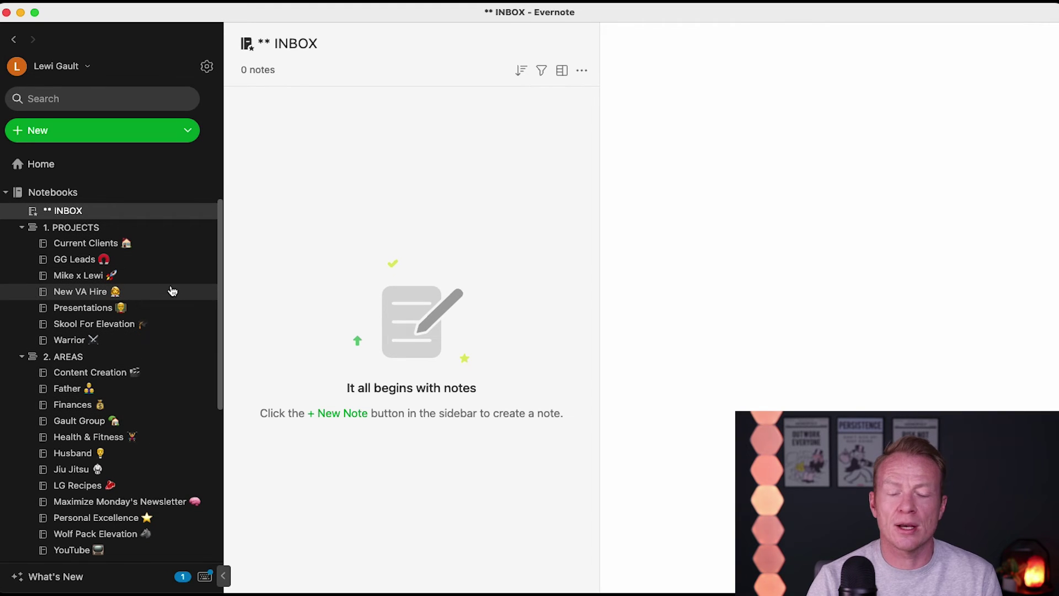
pyautogui.click(120, 330)
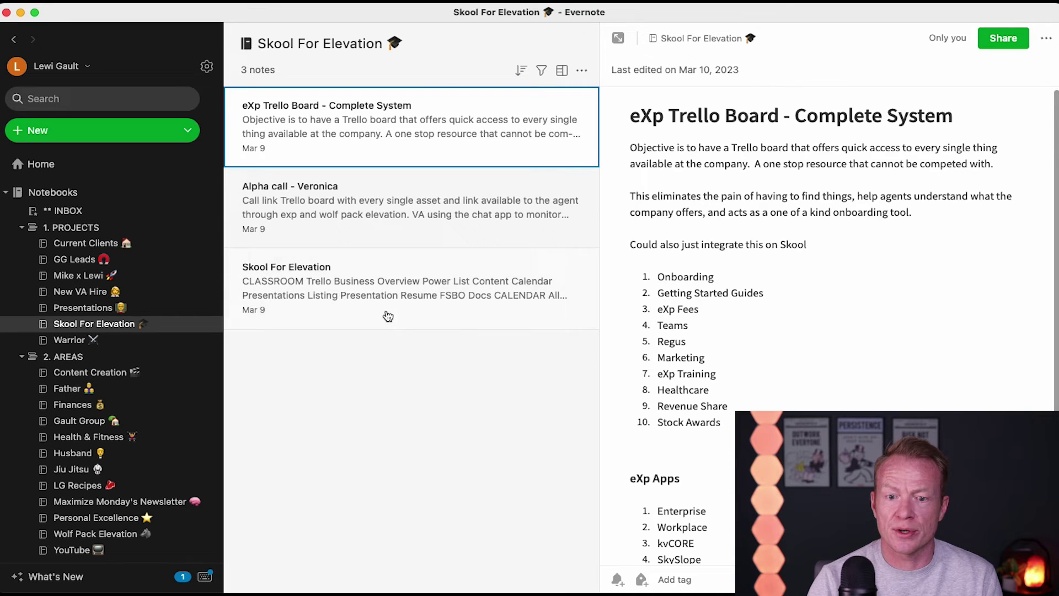
pyautogui.click(475, 310)
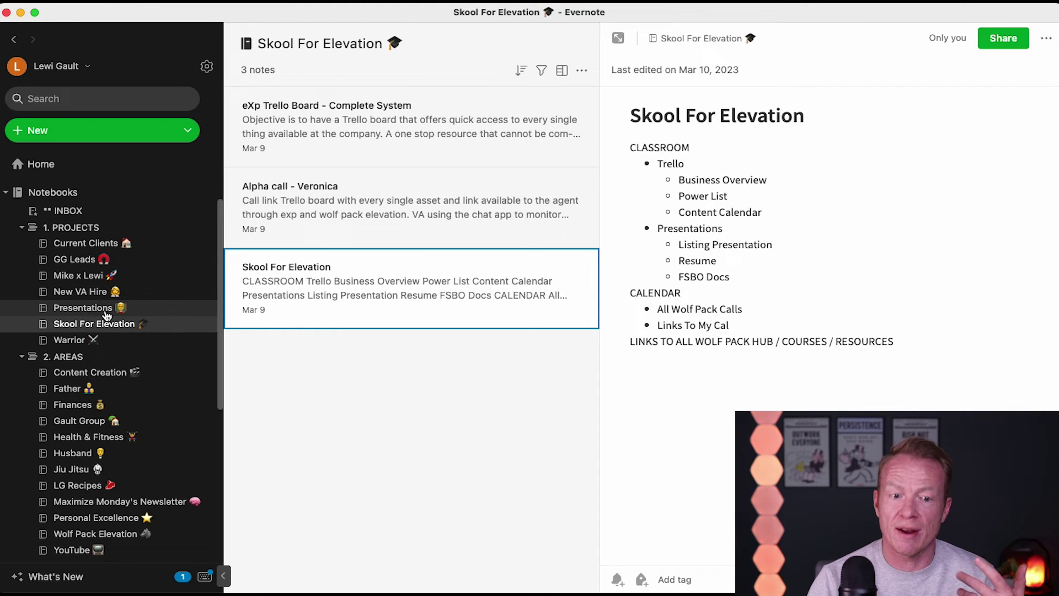
pyautogui.click(94, 292)
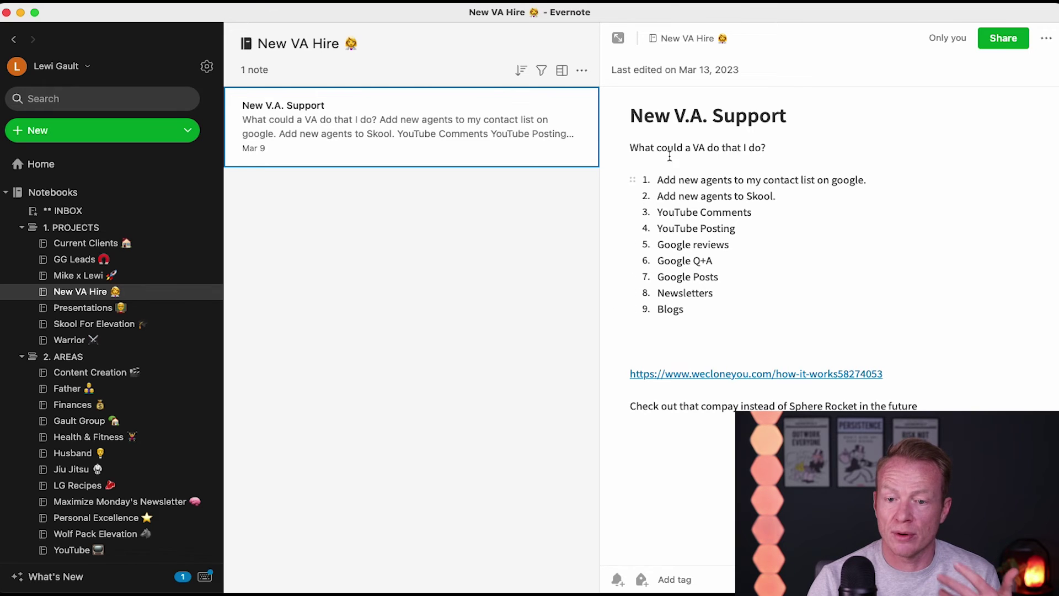
pyautogui.click(88, 280)
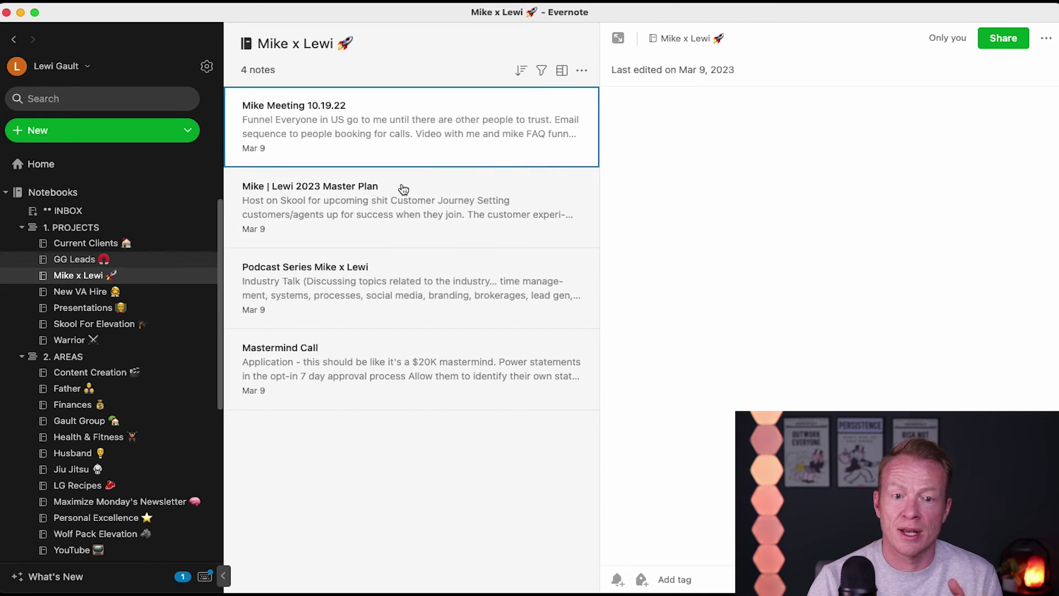
pyautogui.click(107, 261)
pyautogui.click(113, 245)
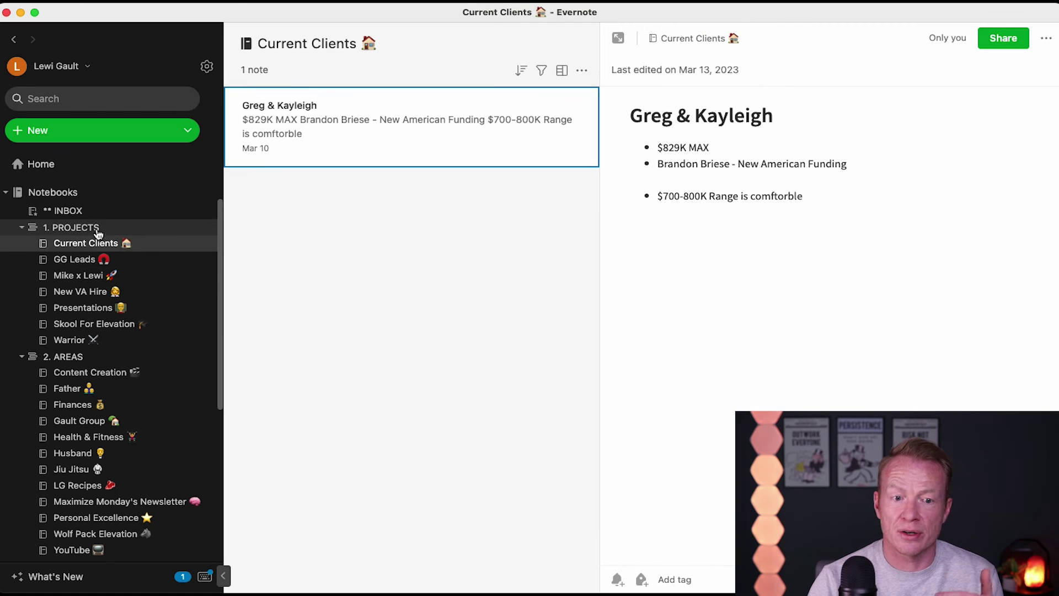
# Check the now-empty INBOX, then open the Content Creation notebook's 8 notes
pyautogui.click(83, 211)
pyautogui.scroll(-1, 122, 369)
pyautogui.scroll(-2, 122, 369)
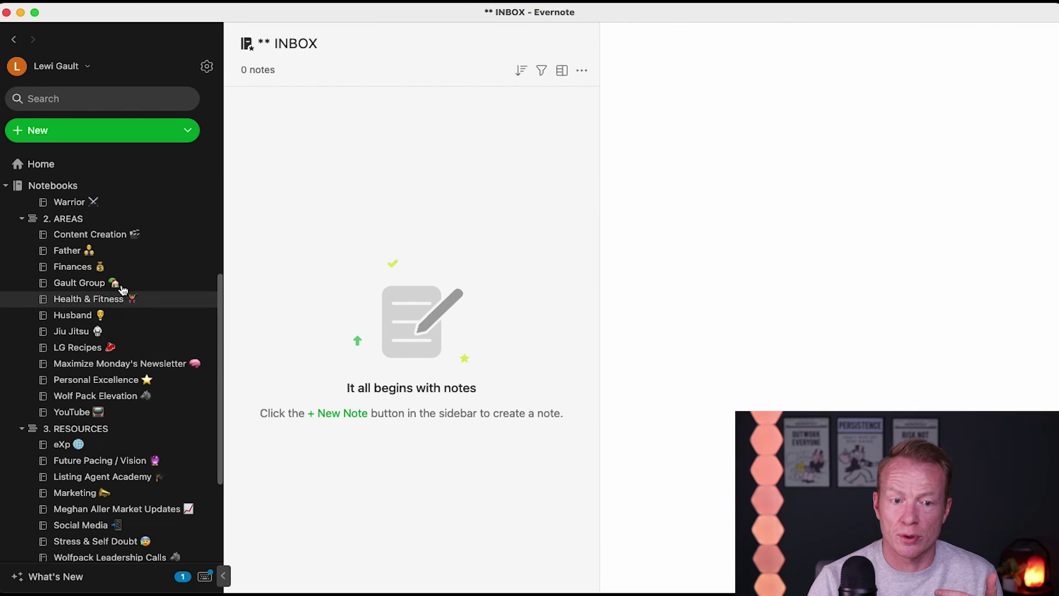
pyautogui.scroll(1, 122, 298)
pyautogui.click(121, 270)
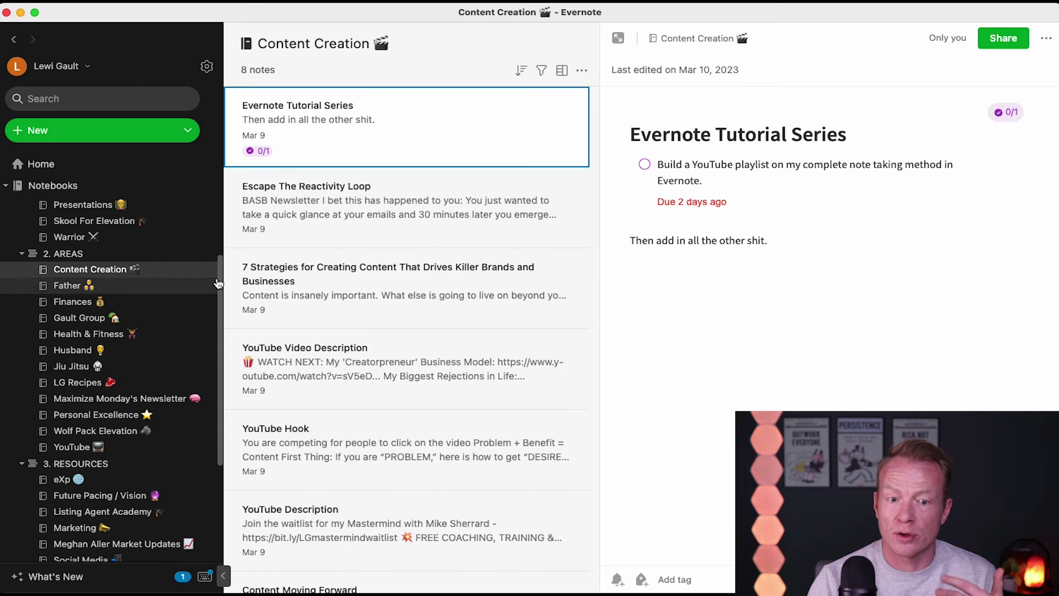
pyautogui.scroll(-5, 390, 290)
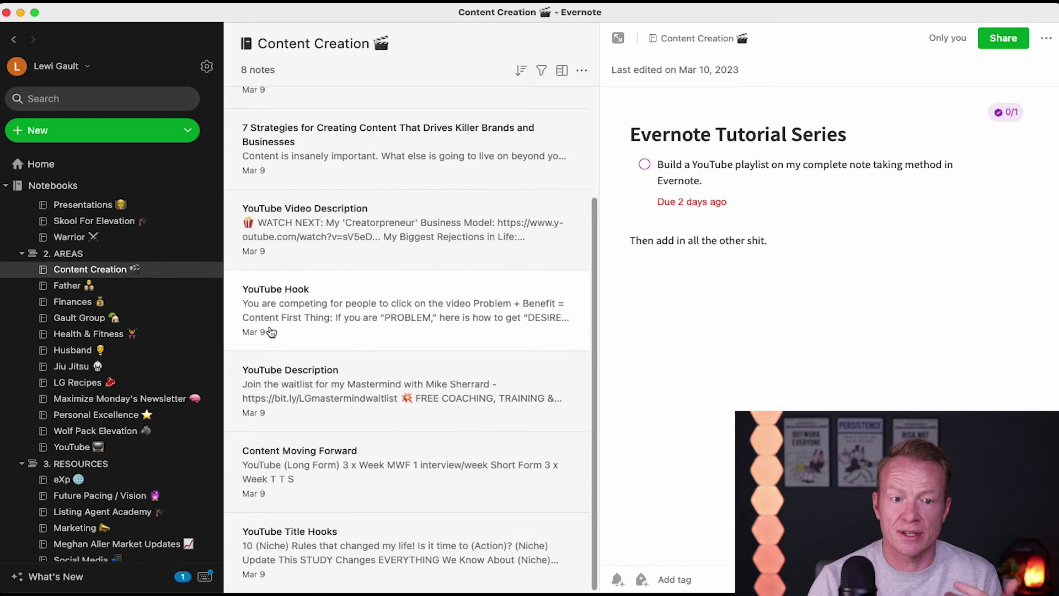
pyautogui.scroll(5, 390, 290)
pyautogui.scroll(4, 72, 258)
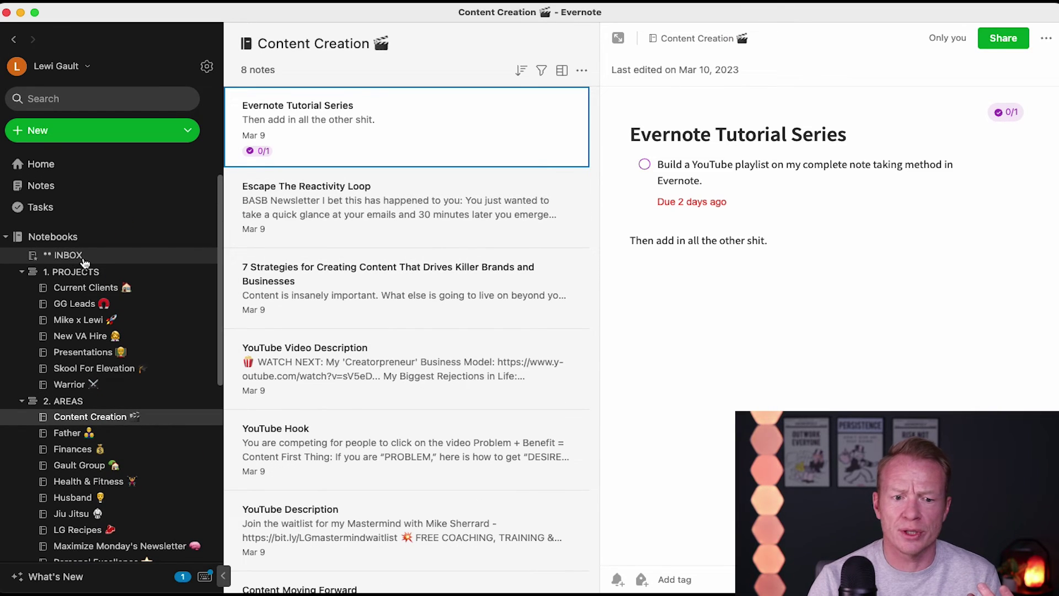
# Switch to the INBOX notebook and confirm it shows 0 notes
pyautogui.click(98, 259)
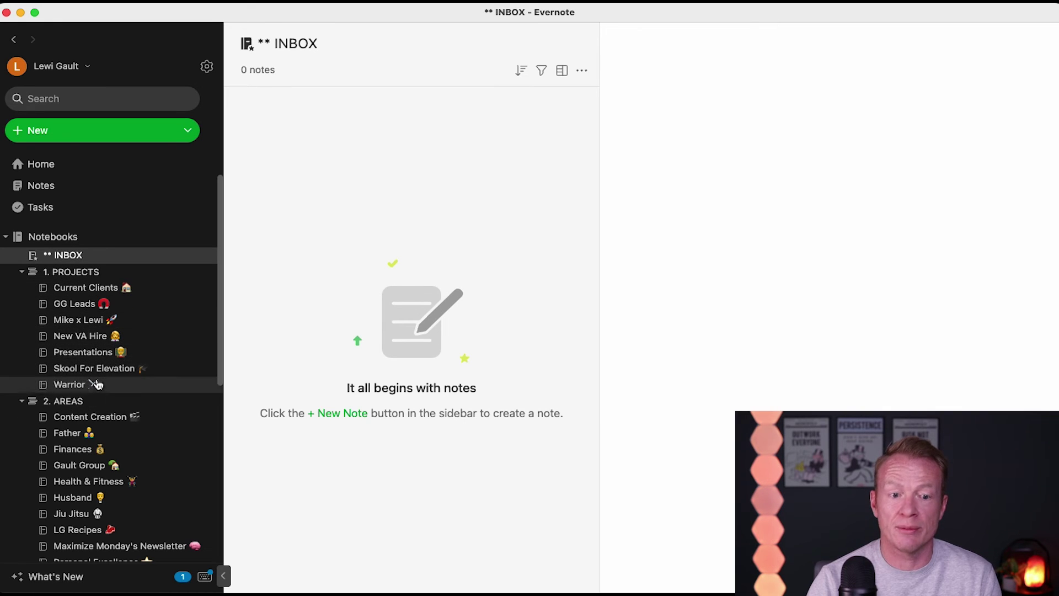
pyautogui.scroll(-10, 122, 369)
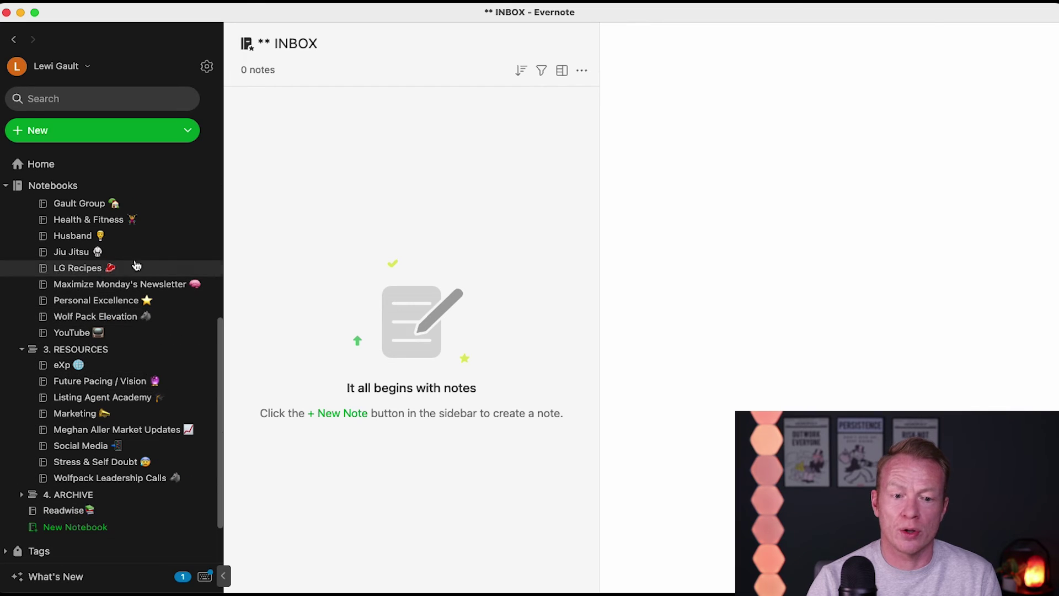
pyautogui.scroll(8, 123, 380)
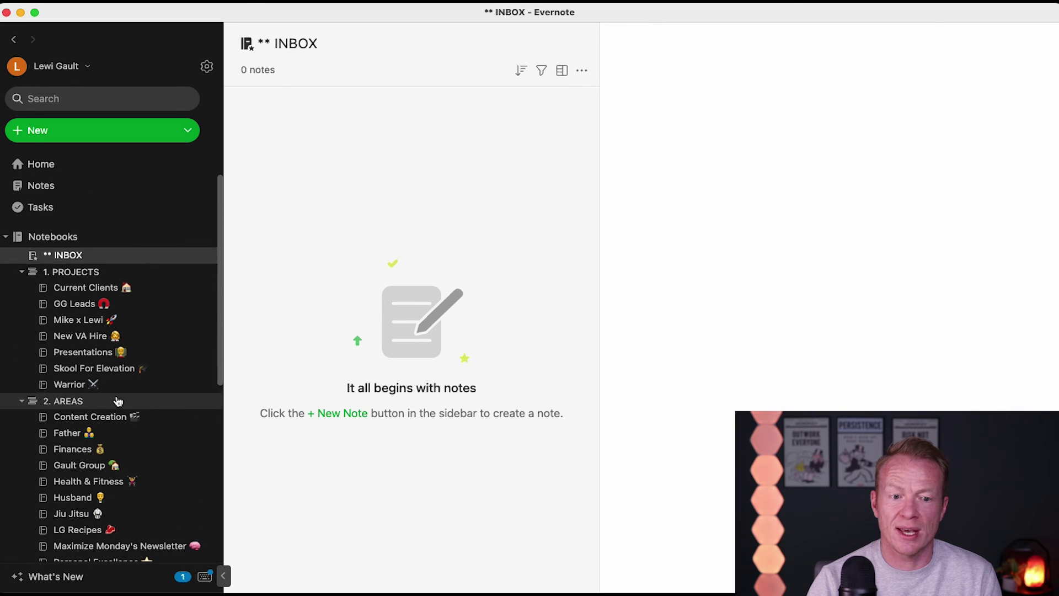
pyautogui.click(90, 353)
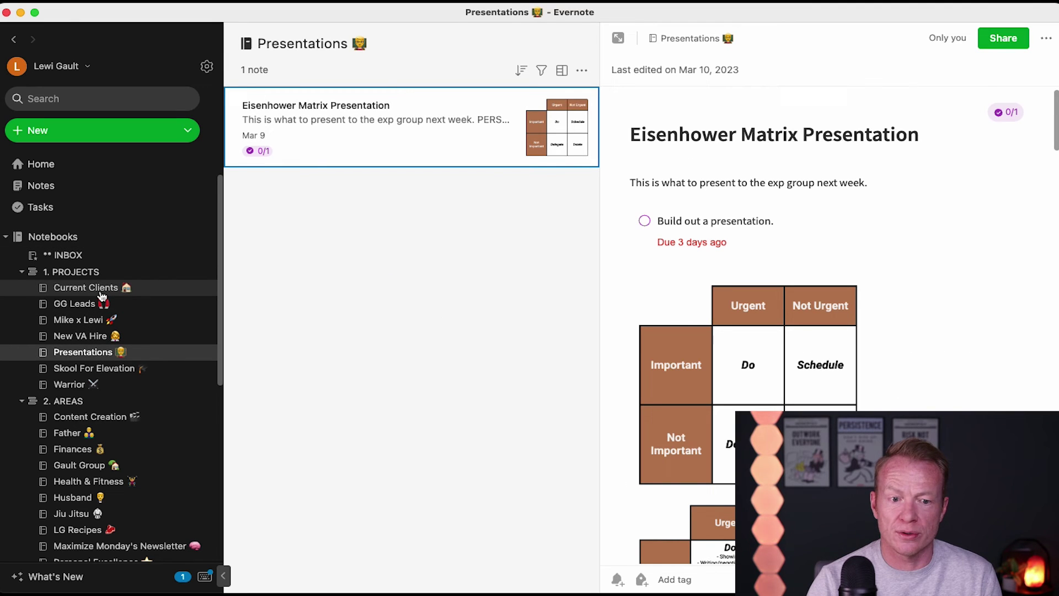
pyautogui.click(91, 257)
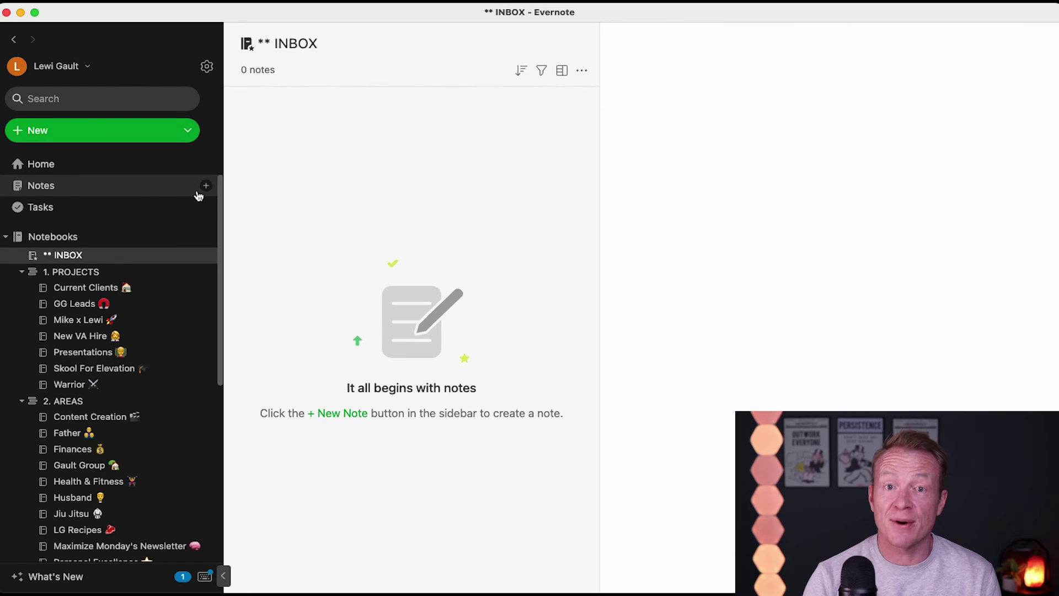
pyautogui.scroll(-5, 118, 465)
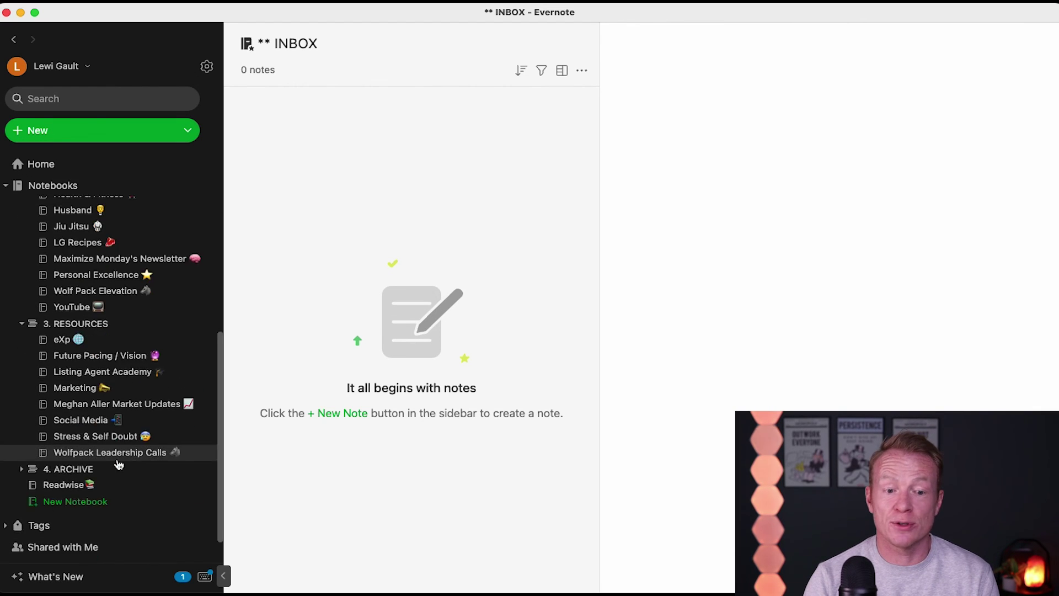
pyautogui.scroll(5, 117, 465)
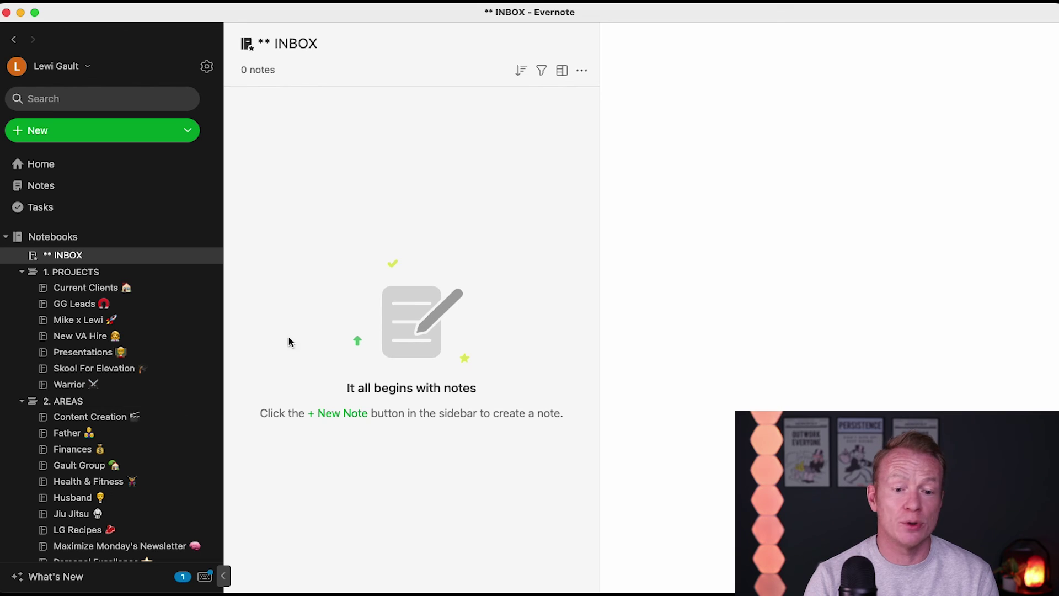